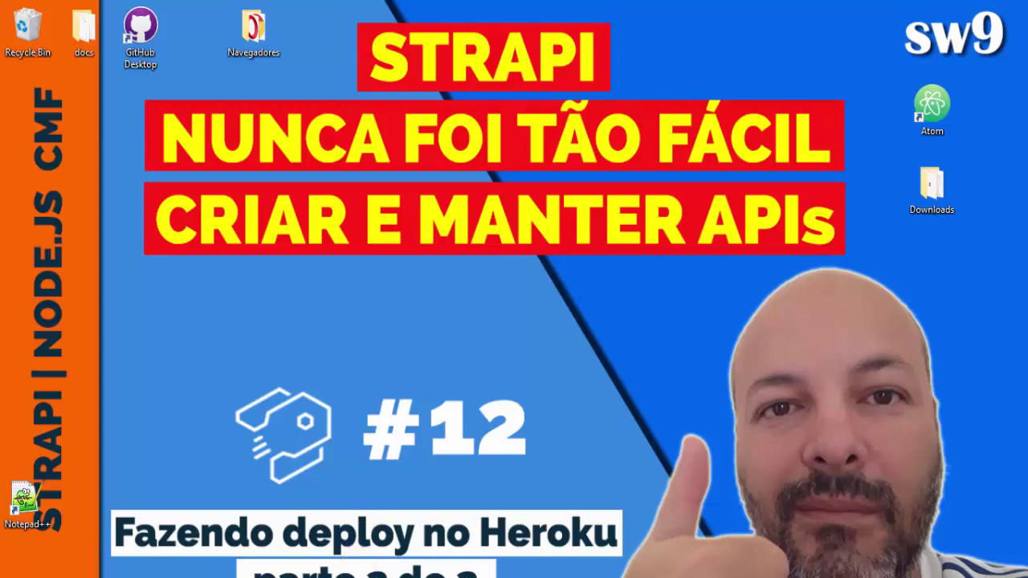
- Enter the user's first name, last name and e-mail address in the Heroku sign-up form
{"action": "left_click", "coordinate": [328, 538]}
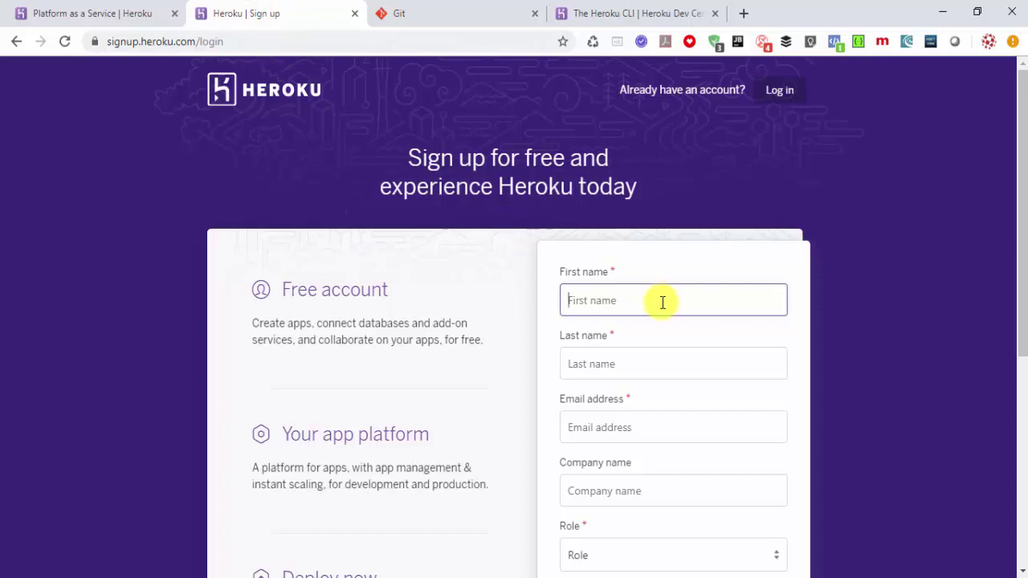
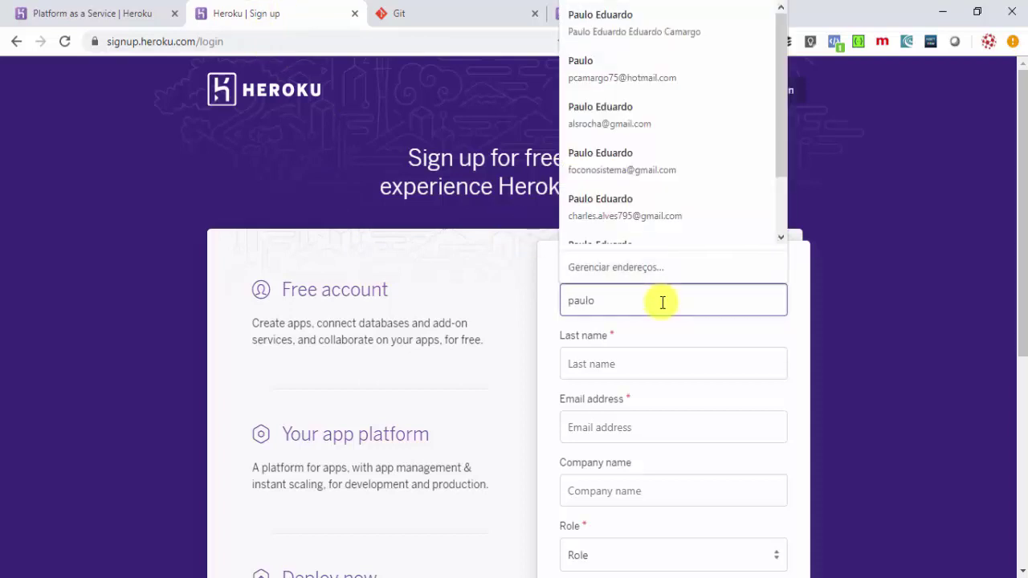
{"action": "key", "text": "Tab"}
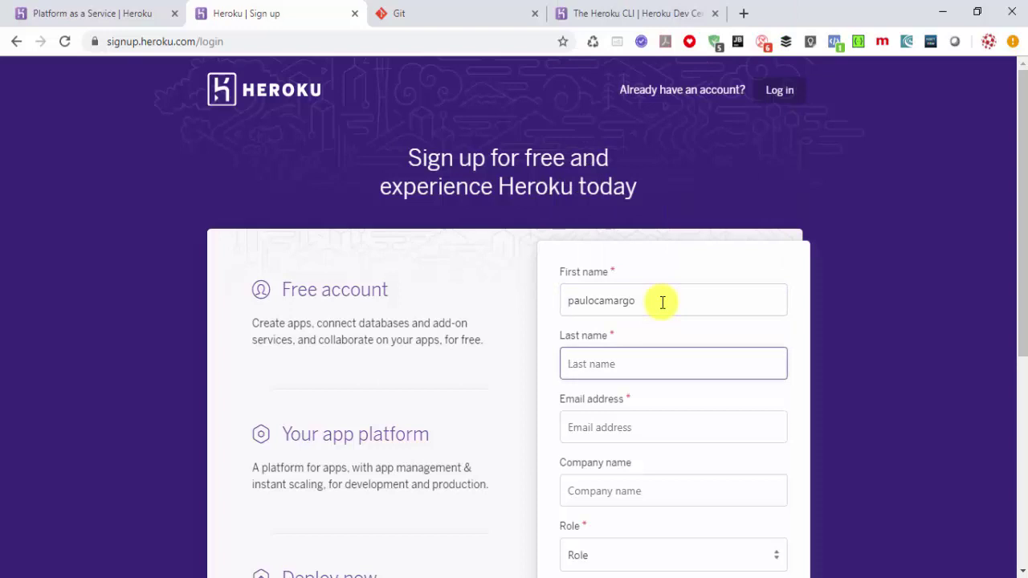
{"action": "type", "text": "camargo"}
{"action": "key", "text": "Tab"}
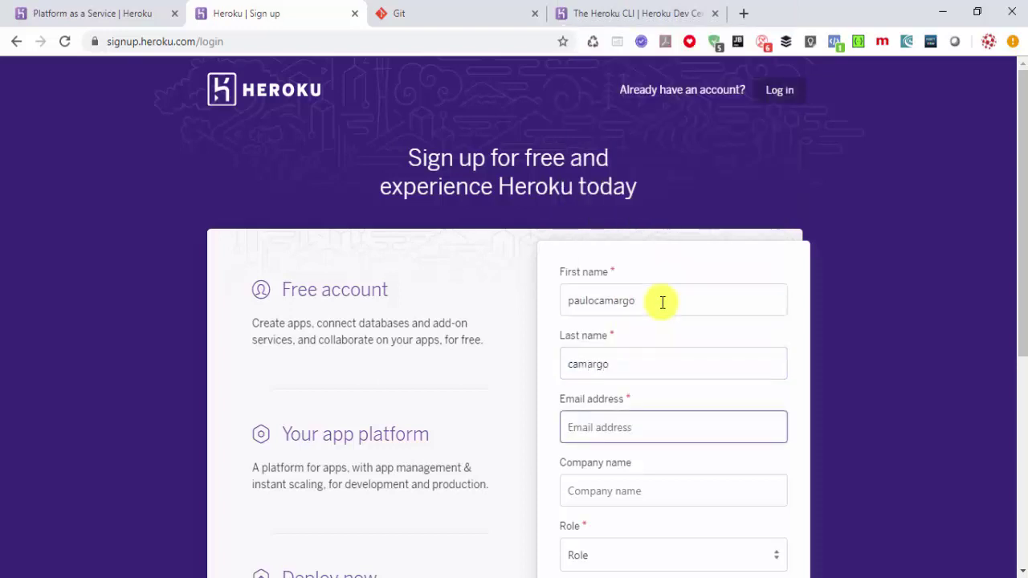
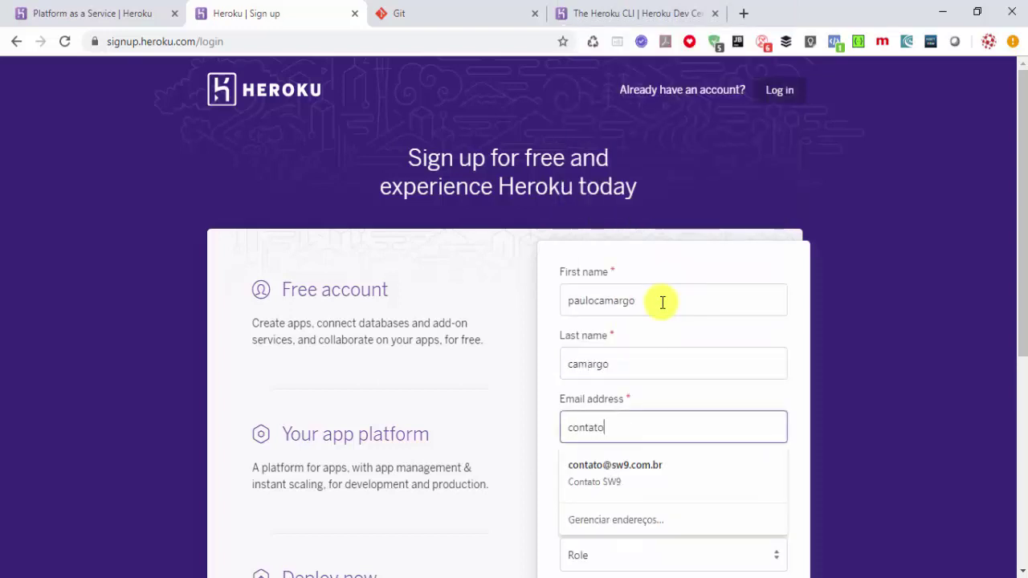
{"action": "left_click", "coordinate": [647, 472]}
- Choose role Other and language Node.js, tick reCAPTCHA, and create the free account
{"action": "left_click_drag", "start_coordinate": [1021, 241], "coordinate": [1019, 367]}
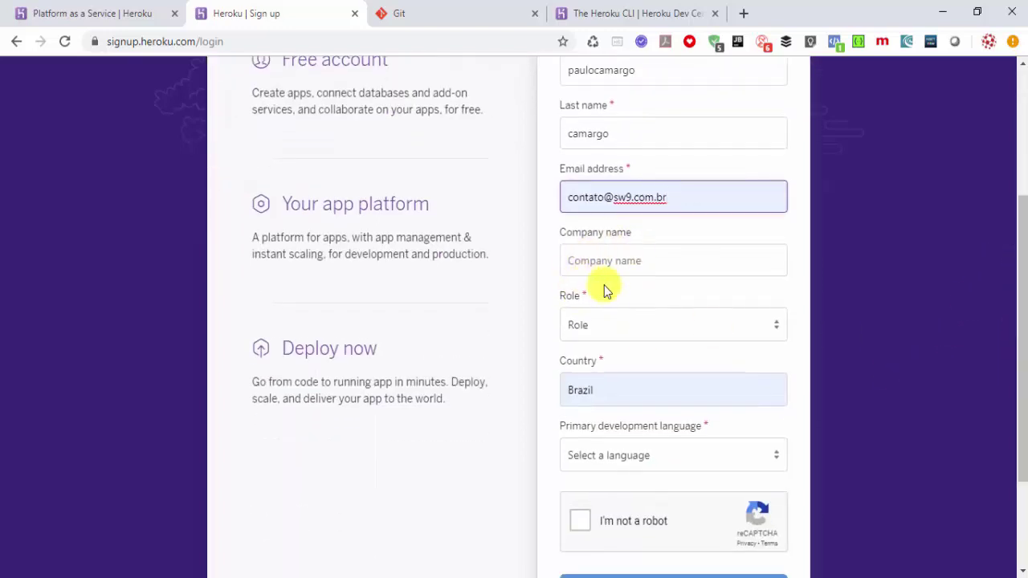
{"action": "left_click", "coordinate": [619, 326]}
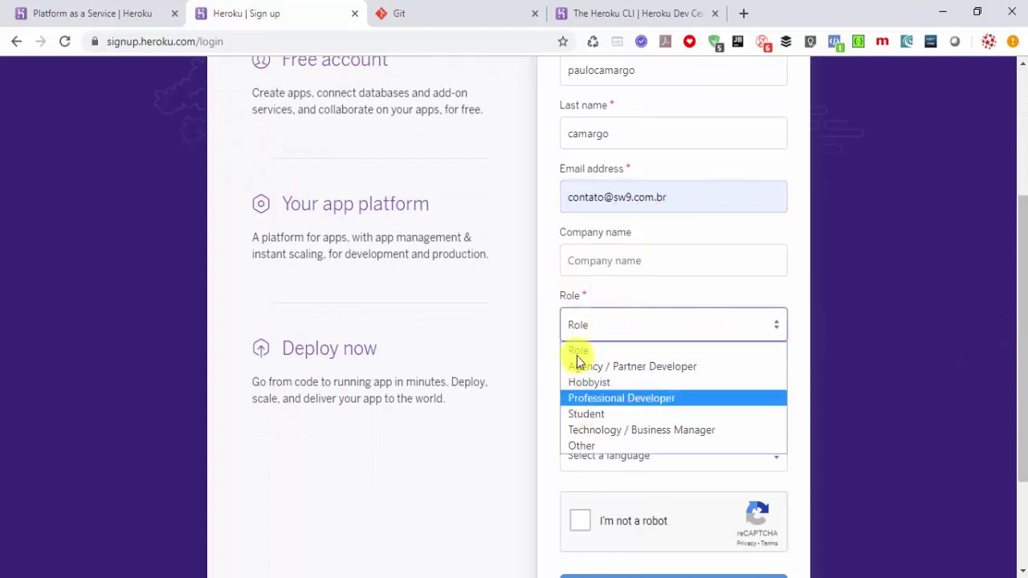
{"action": "left_click", "coordinate": [587, 448]}
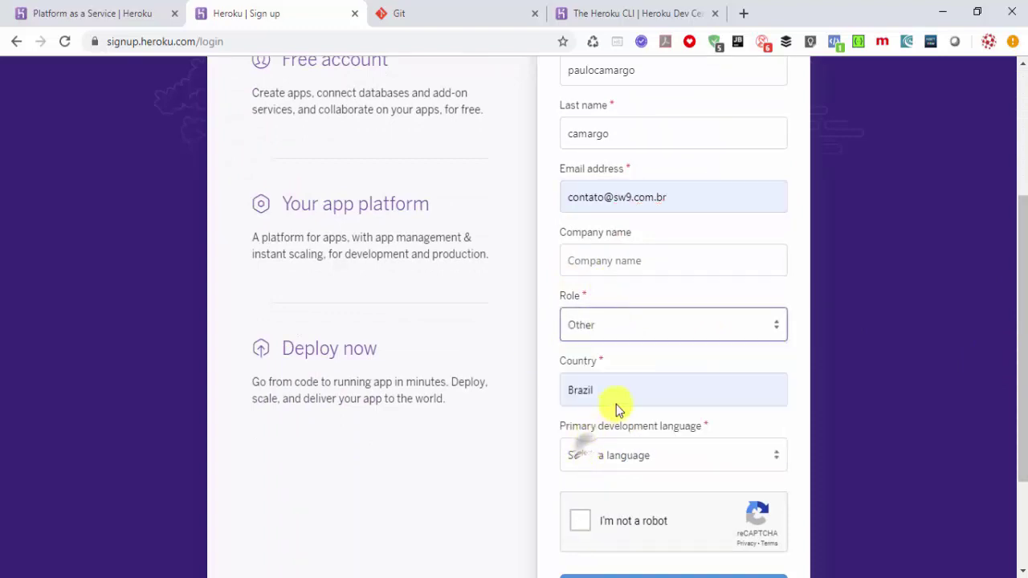
{"action": "left_click", "coordinate": [671, 451]}
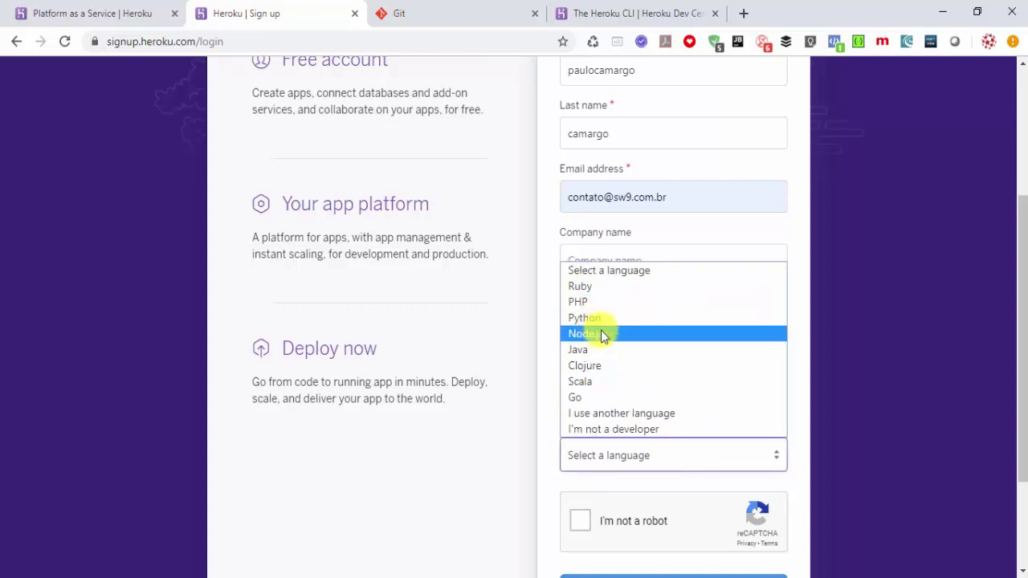
{"action": "left_click", "coordinate": [598, 334]}
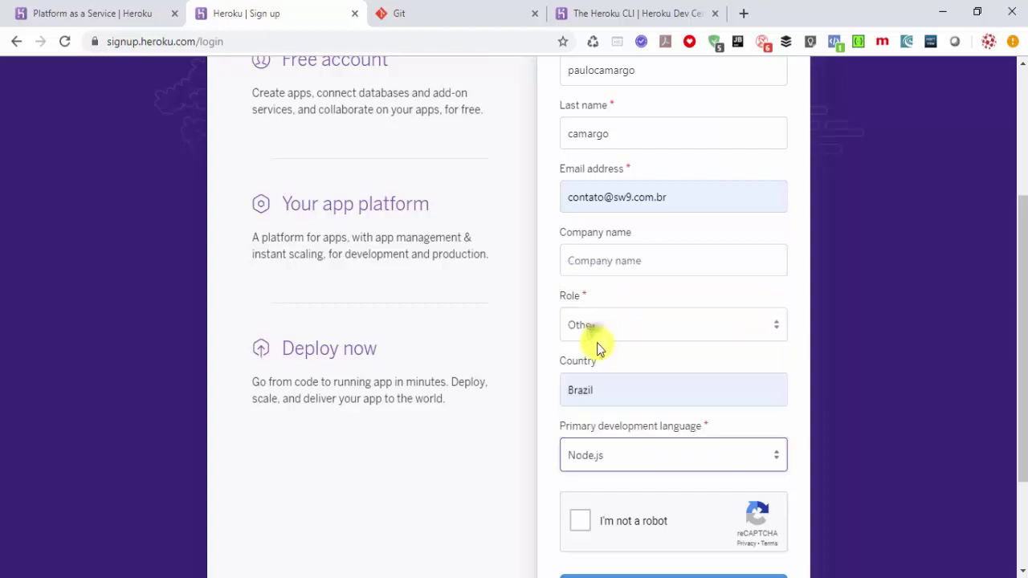
{"action": "left_click", "coordinate": [579, 522]}
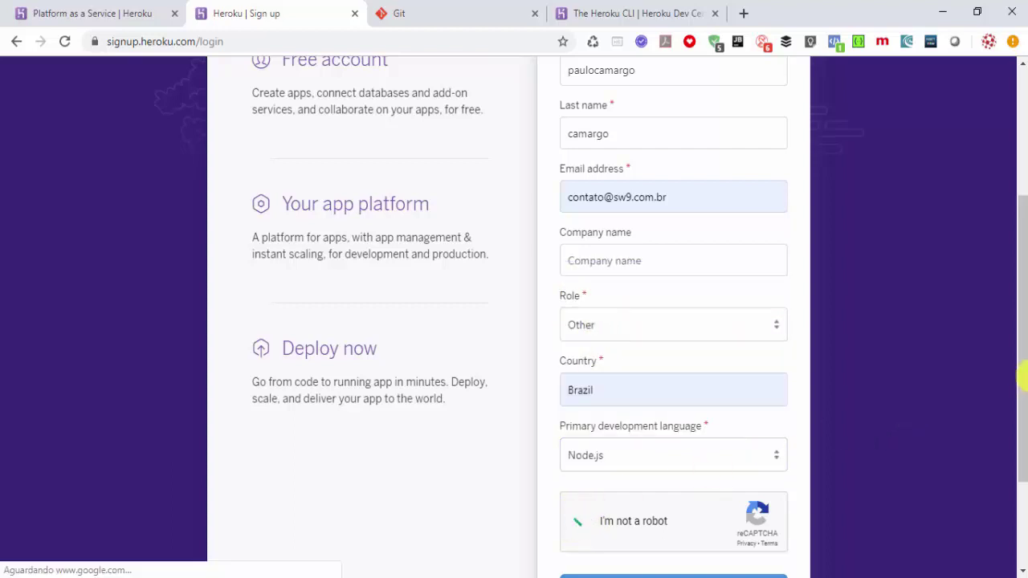
{"action": "left_click_drag", "start_coordinate": [1017, 360], "coordinate": [1010, 464]}
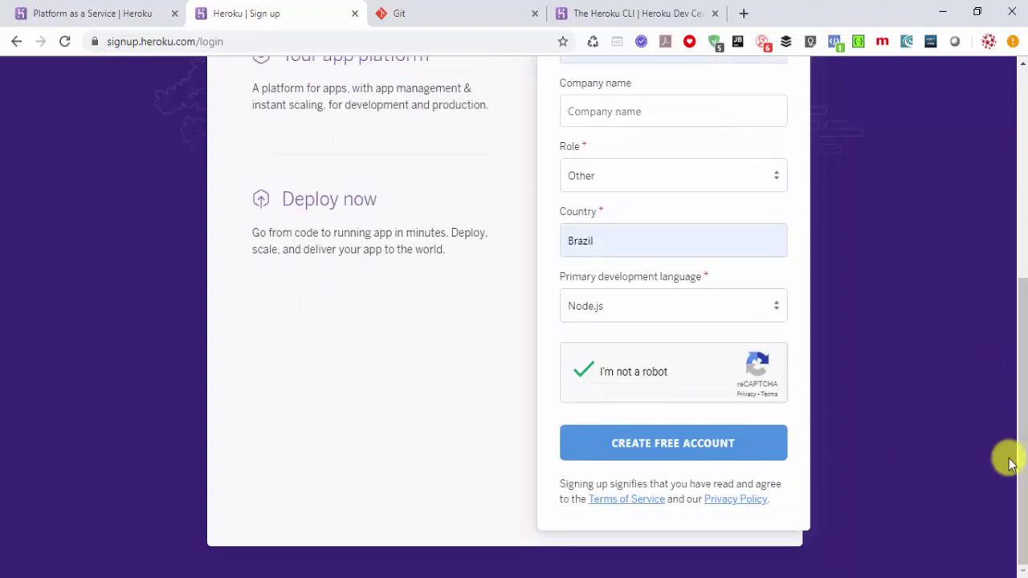
{"action": "left_click", "coordinate": [679, 450]}
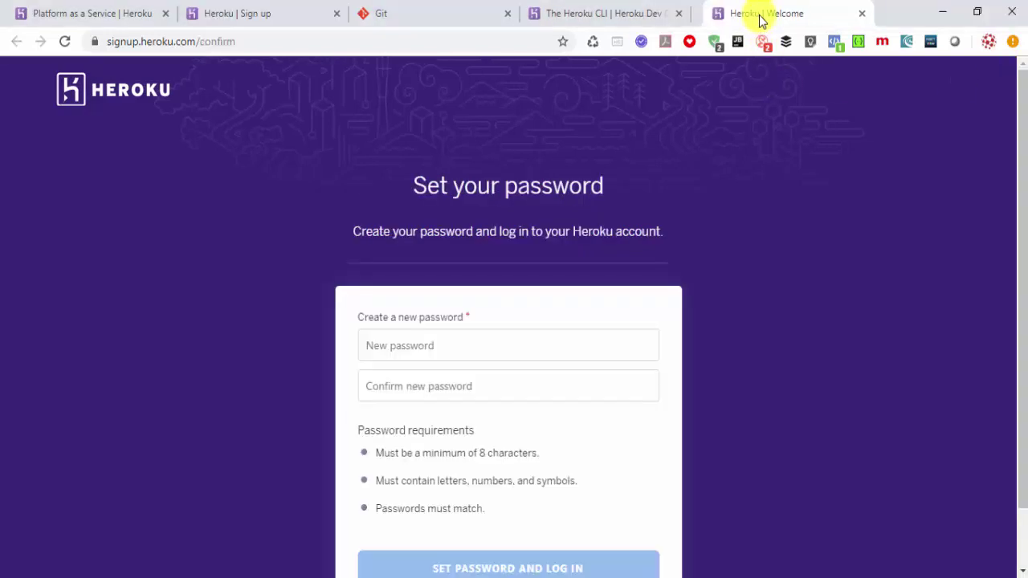
- Enter the account password in both password fields, then set it and log in
{"action": "left_click", "coordinate": [388, 352]}
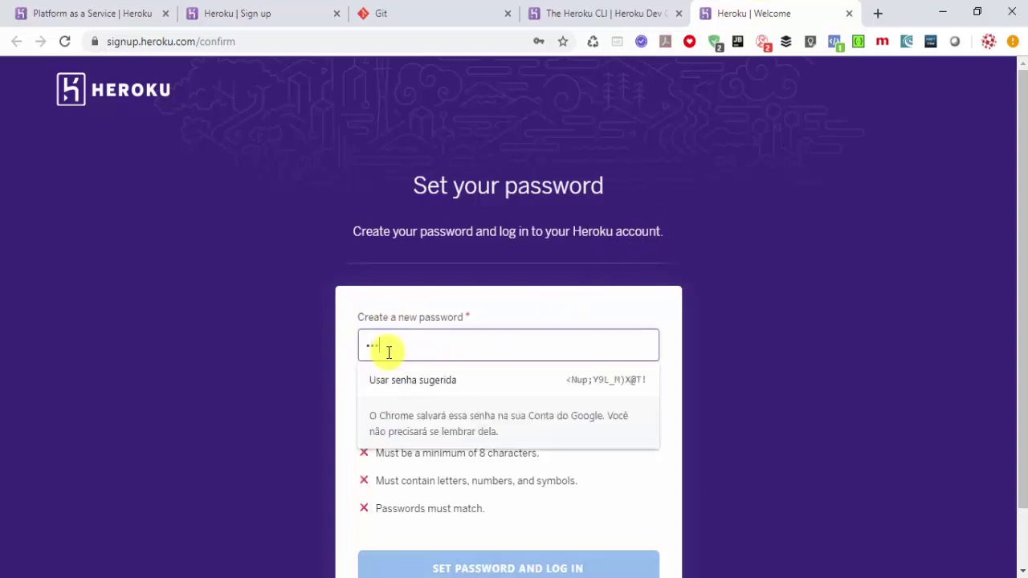
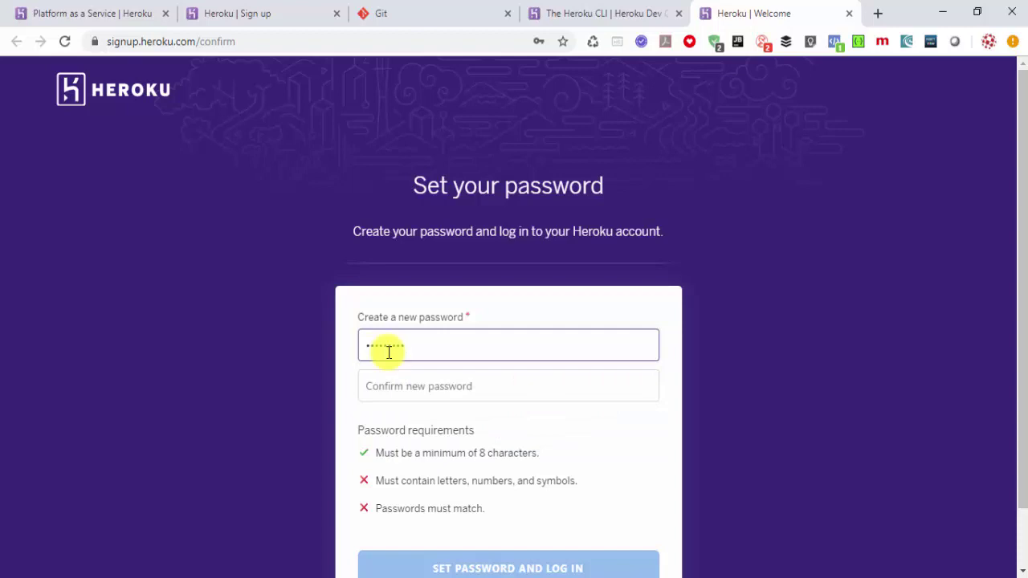
{"action": "key", "text": "Tab"}
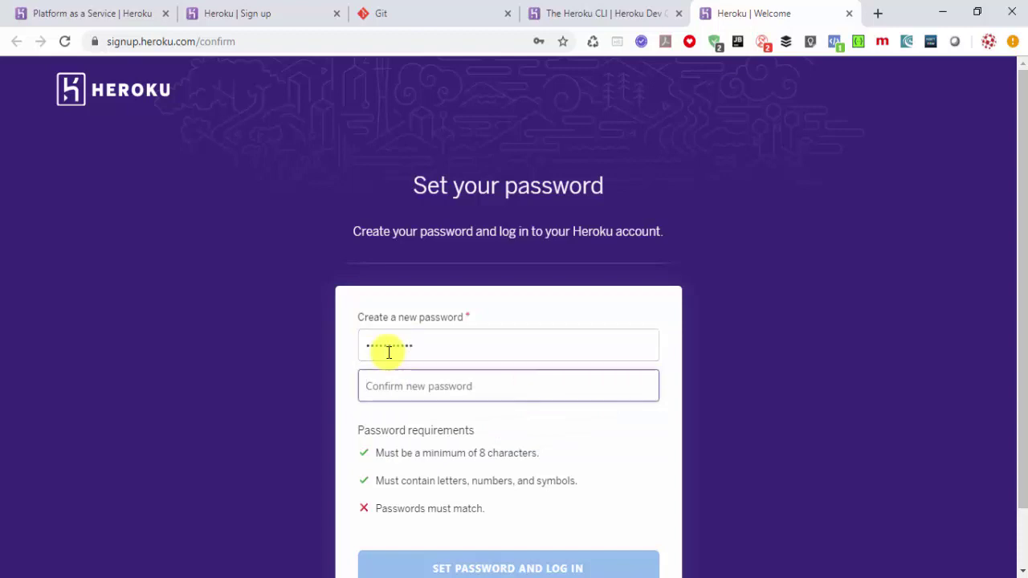
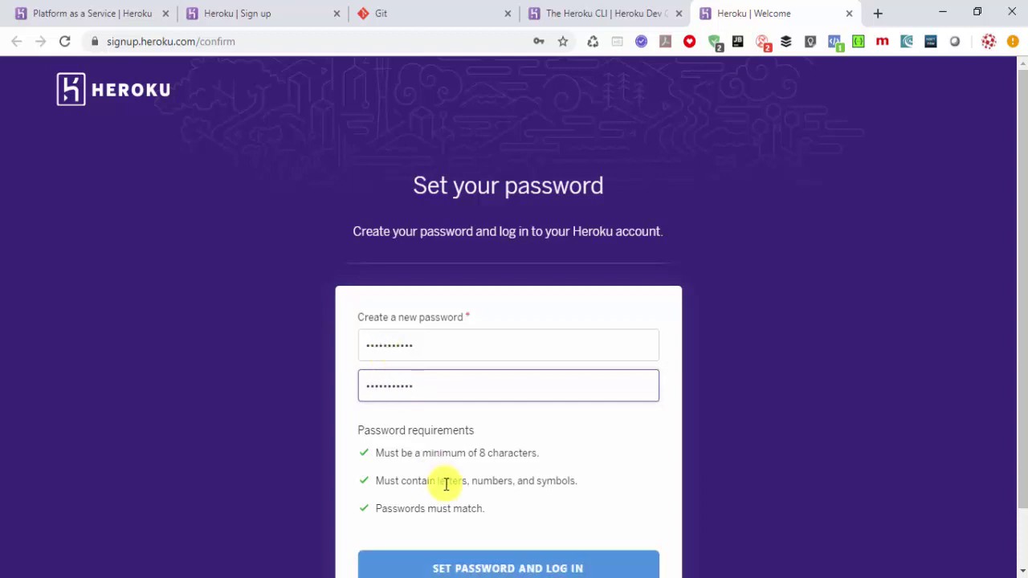
{"action": "left_click", "coordinate": [482, 567]}
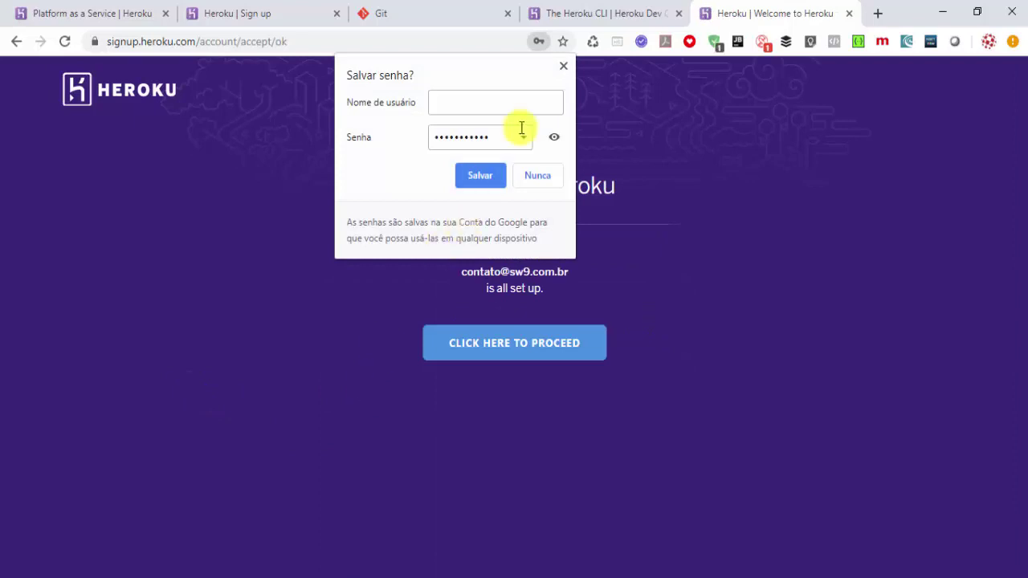
- Close Chrome's 'Salvar senha?' save-password bubble without saving
{"action": "left_click", "coordinate": [563, 65]}
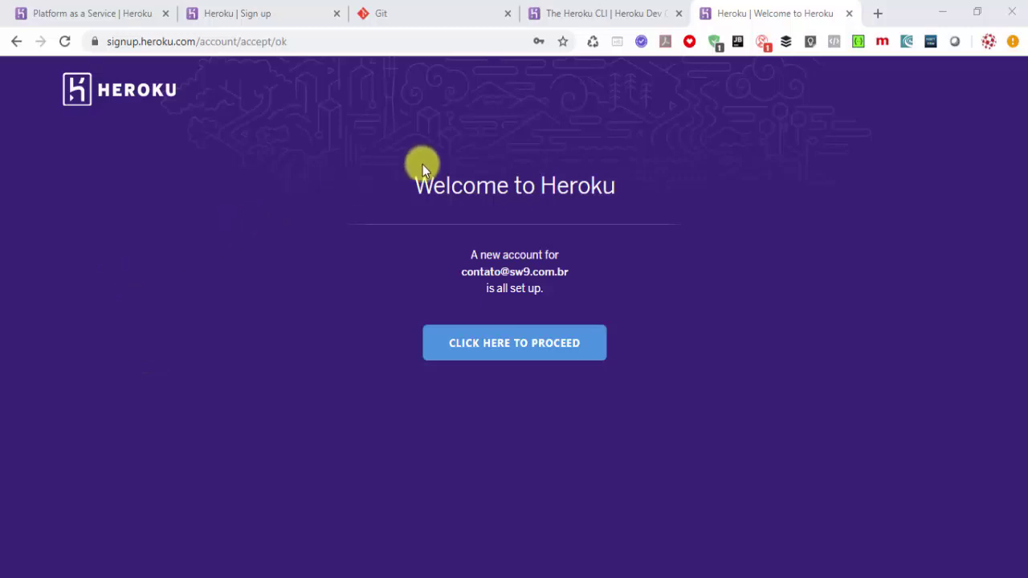
- Start the 'Download 2.23.0 for Windows' link on the Git website
{"action": "left_click", "coordinate": [409, 11]}
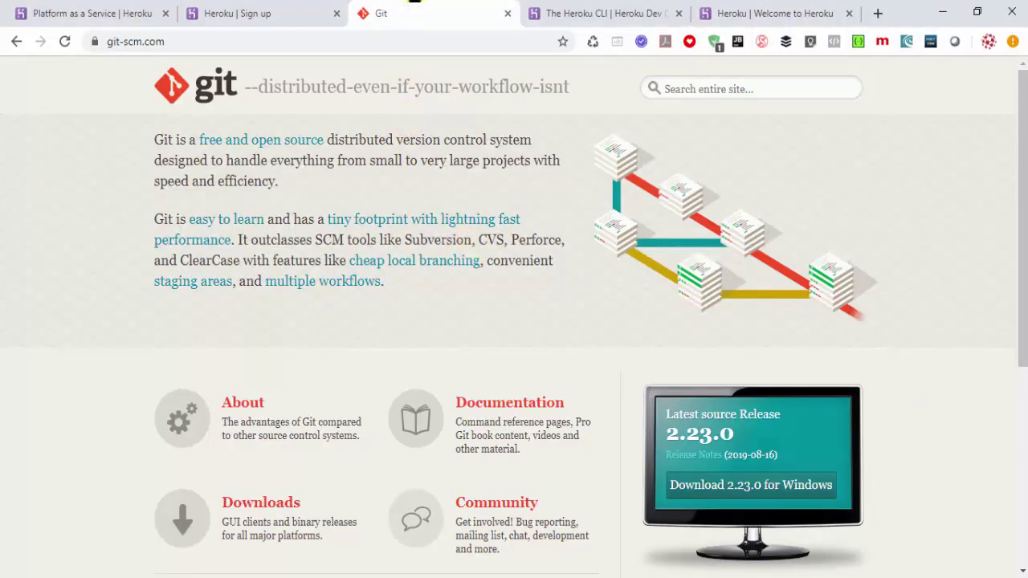
{"action": "left_click_drag", "start_coordinate": [1022, 299], "coordinate": [1022, 331]}
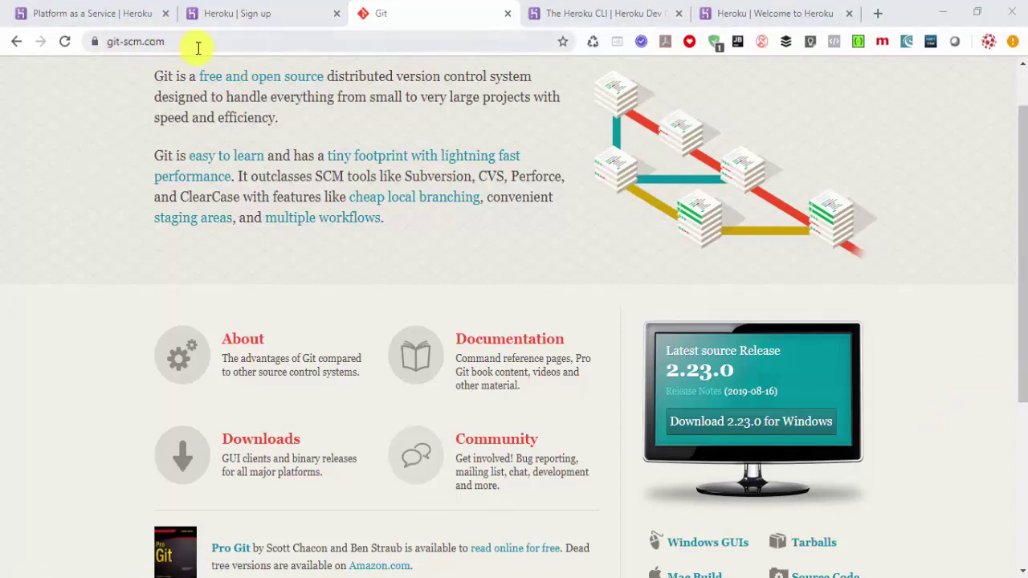
{"action": "left_click", "coordinate": [747, 422]}
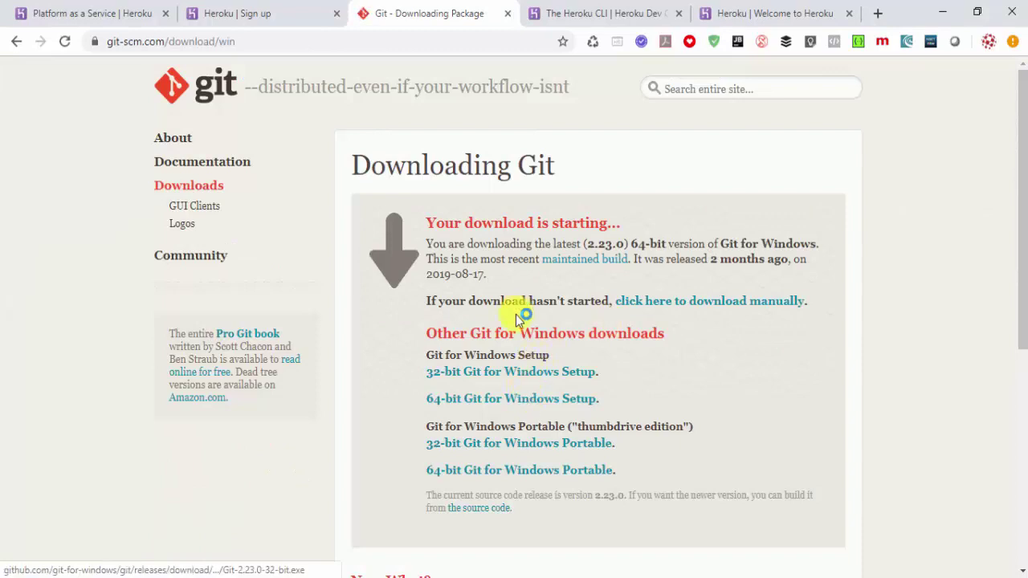
- Keep the 64-bit Git installer download, cancel the duplicate, and open Git-2.23.0-64-bit (2).exe
{"action": "left_click", "coordinate": [458, 399]}
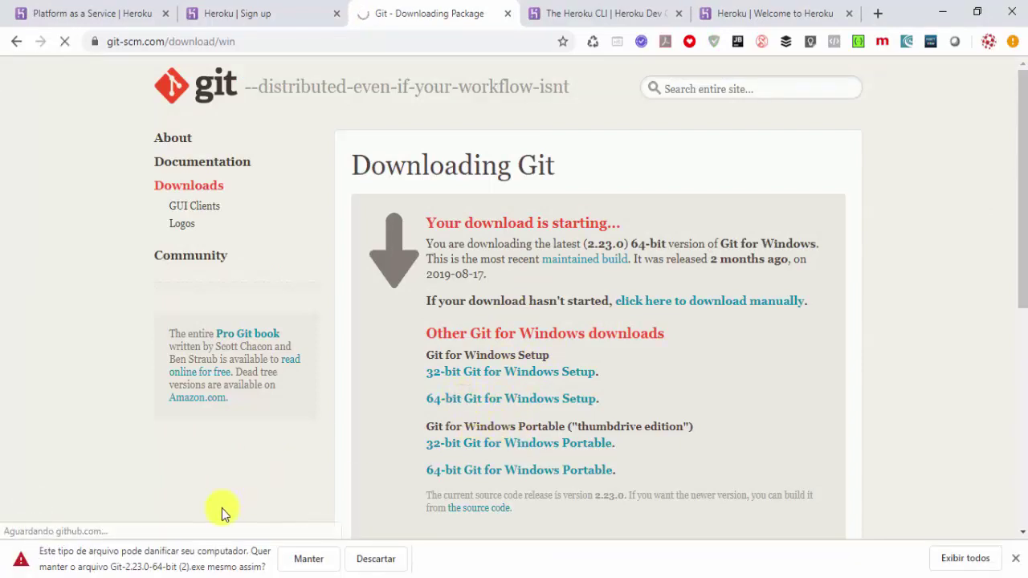
{"action": "left_click", "coordinate": [309, 559]}
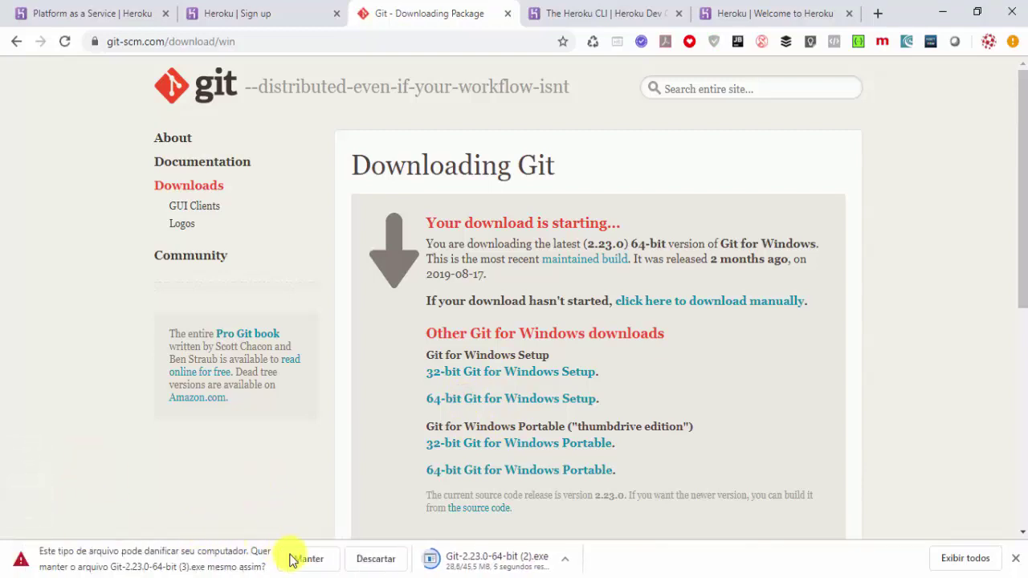
{"action": "left_click", "coordinate": [309, 559]}
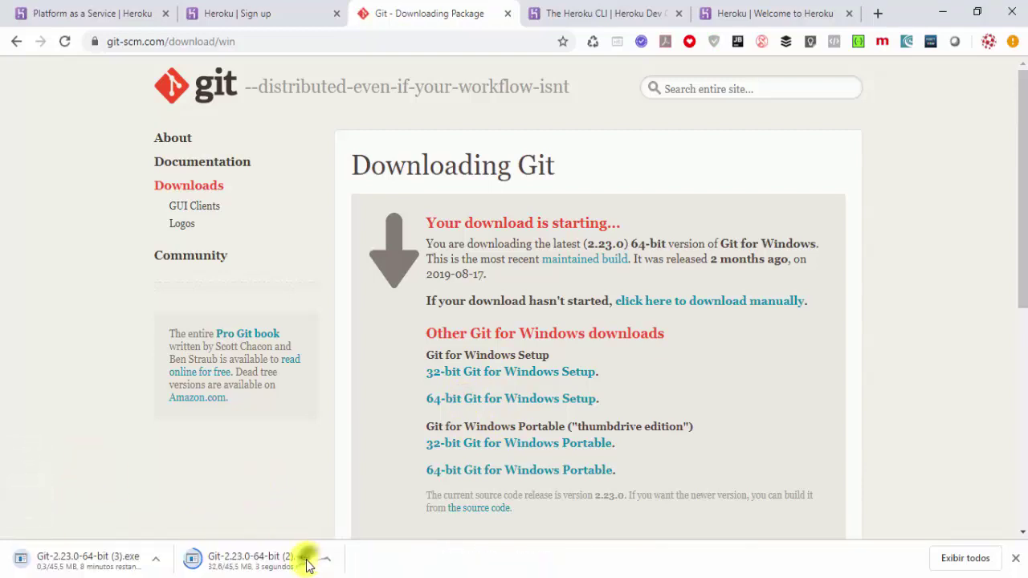
{"action": "left_click", "coordinate": [156, 558]}
{"action": "left_click", "coordinate": [199, 534]}
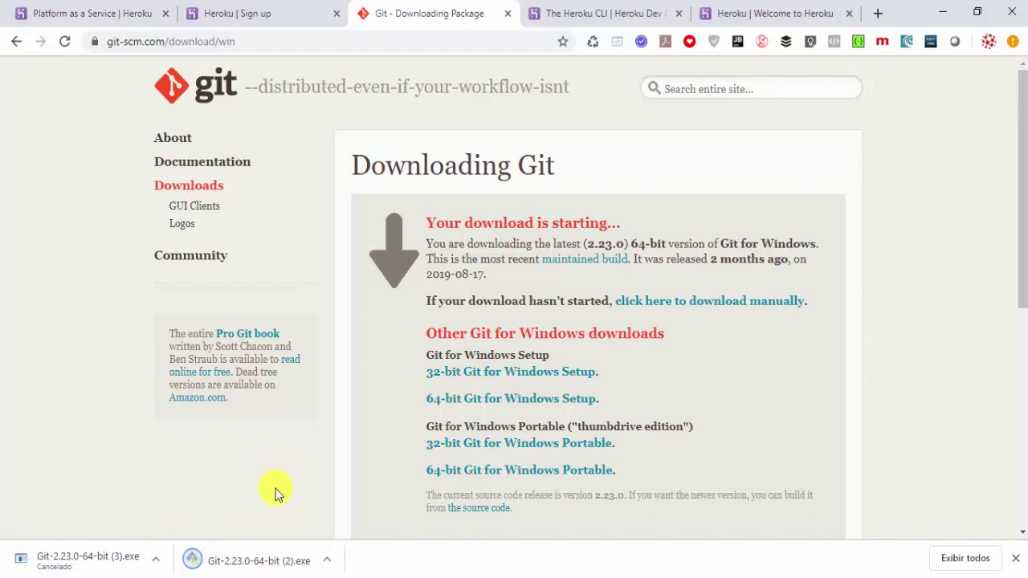
{"action": "left_click", "coordinate": [273, 561]}
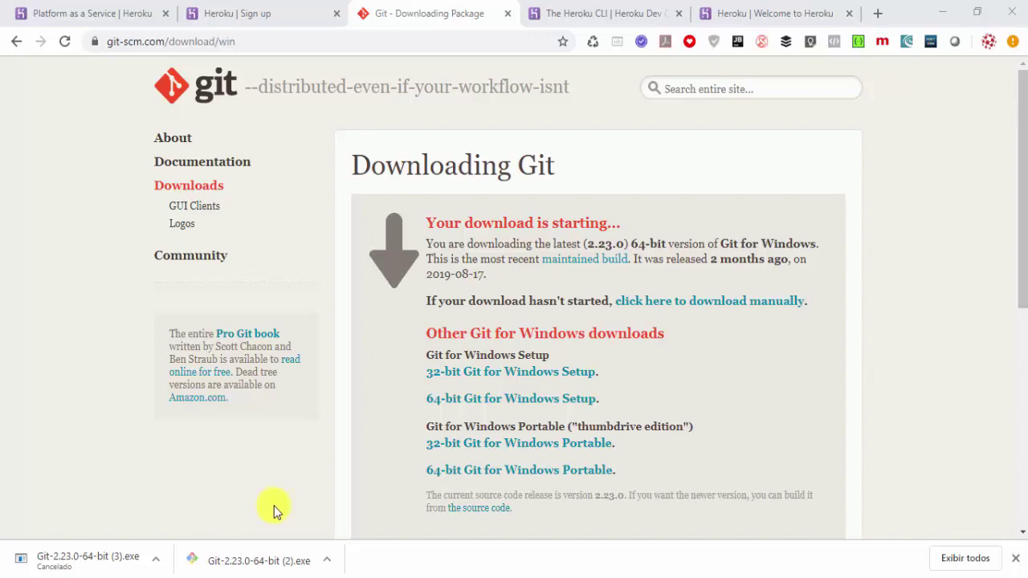
- Accept the license in Git 2.23.0 Setup, then cancel and confirm exiting the wizard
{"action": "left_click", "coordinate": [273, 561]}
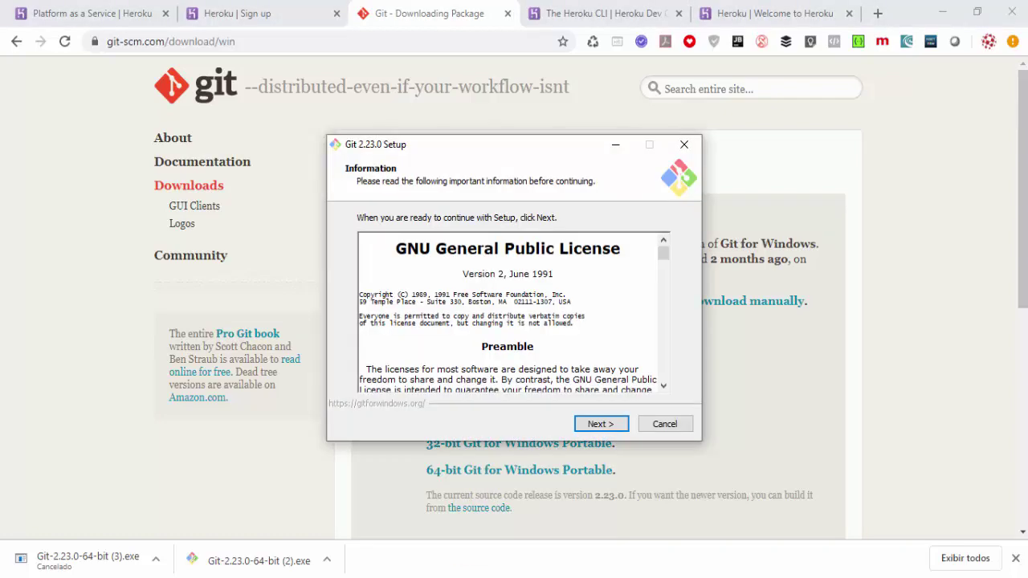
{"action": "left_click", "coordinate": [601, 423]}
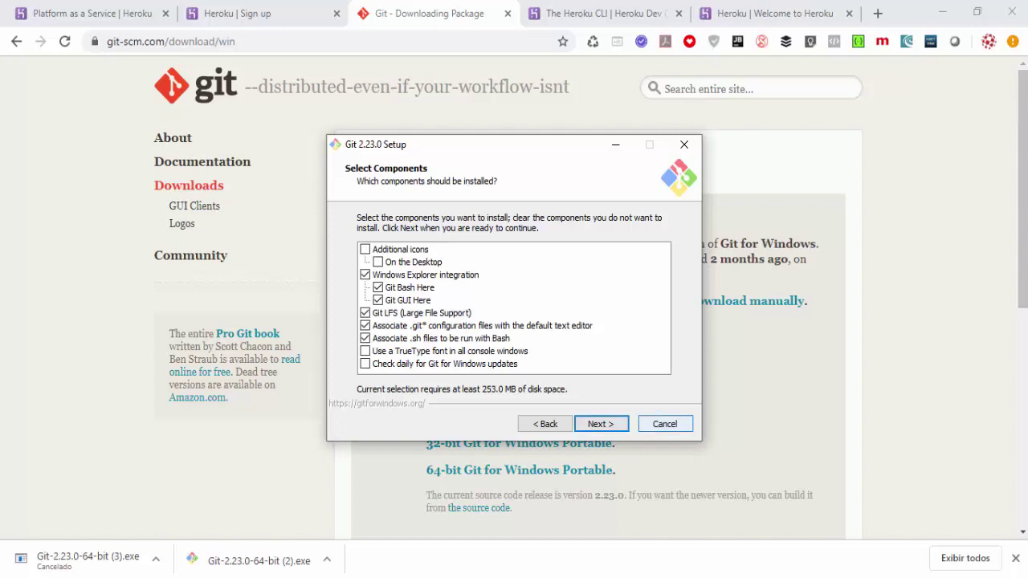
{"action": "left_click", "coordinate": [665, 423]}
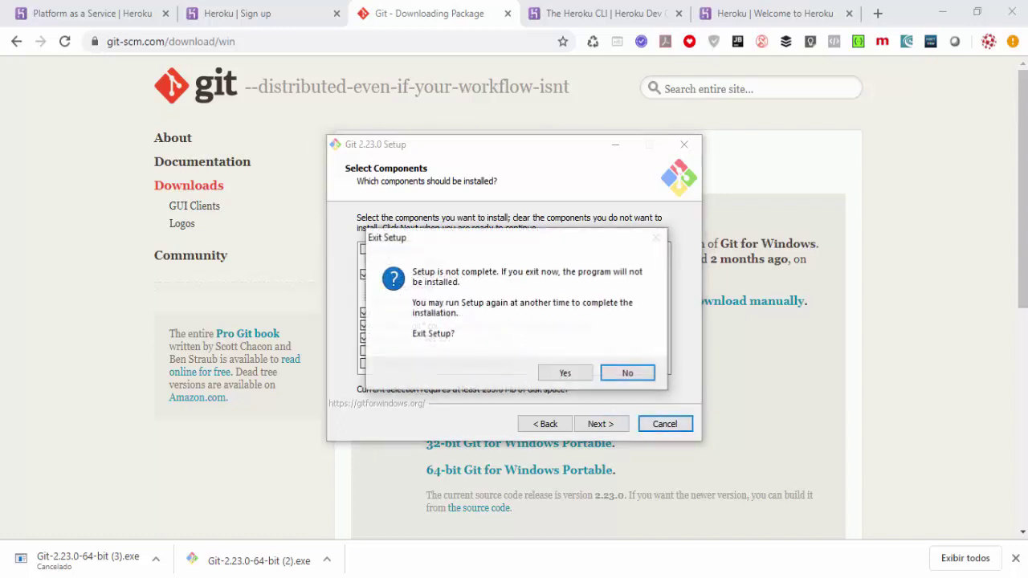
{"action": "left_click", "coordinate": [560, 372]}
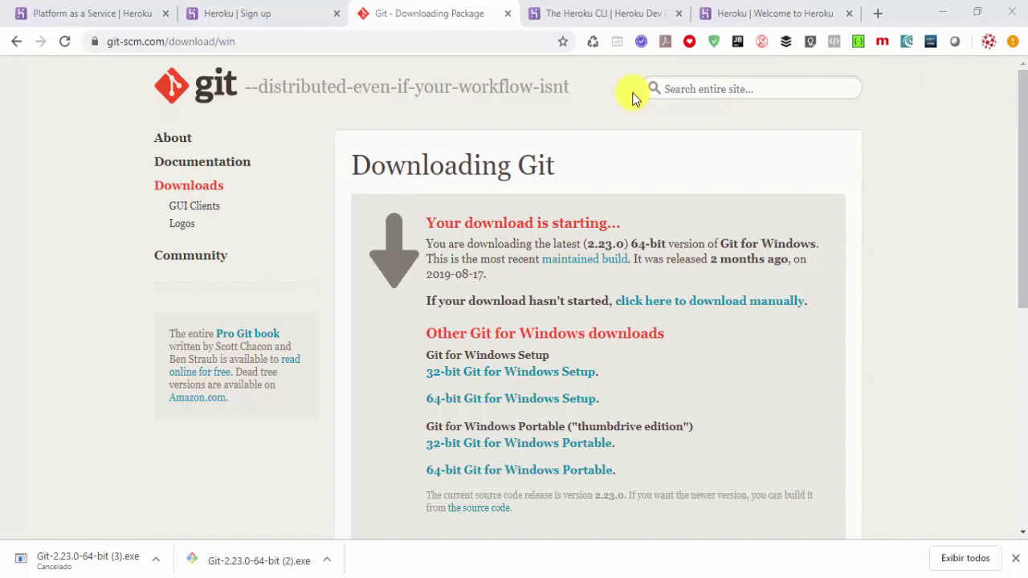
- Download the 64-bit Windows Heroku CLI installer from The Heroku CLI article
{"action": "left_click", "coordinate": [589, 14]}
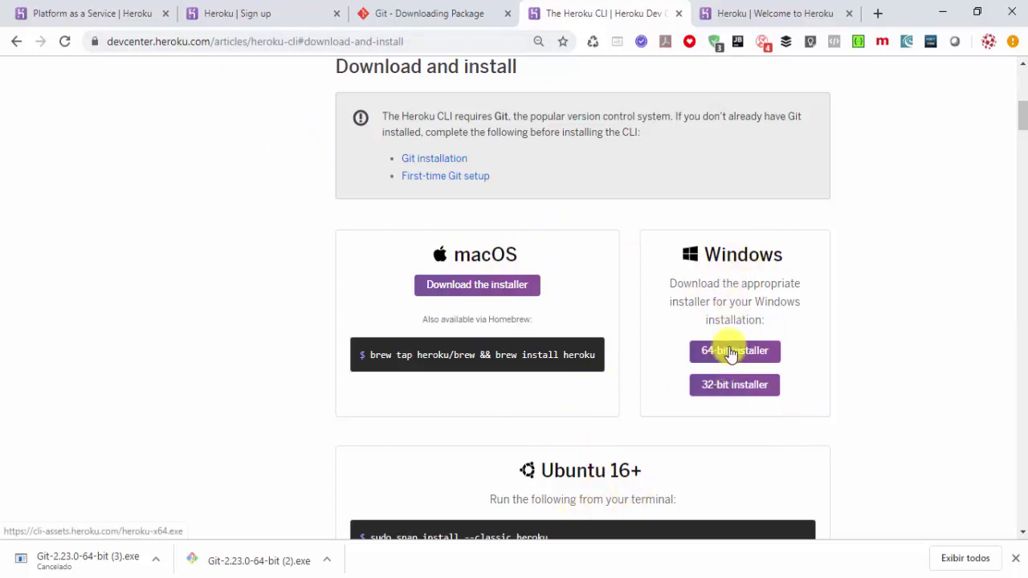
{"action": "left_click", "coordinate": [729, 361]}
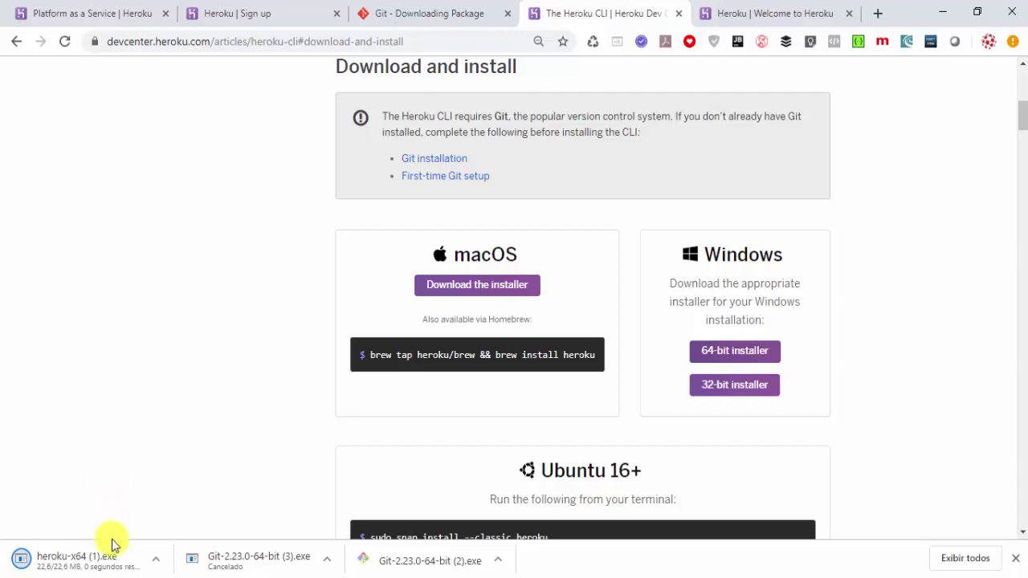
- Launch heroku-x64 (1).exe with all components checked, then return to the browser
{"action": "left_click", "coordinate": [112, 565]}
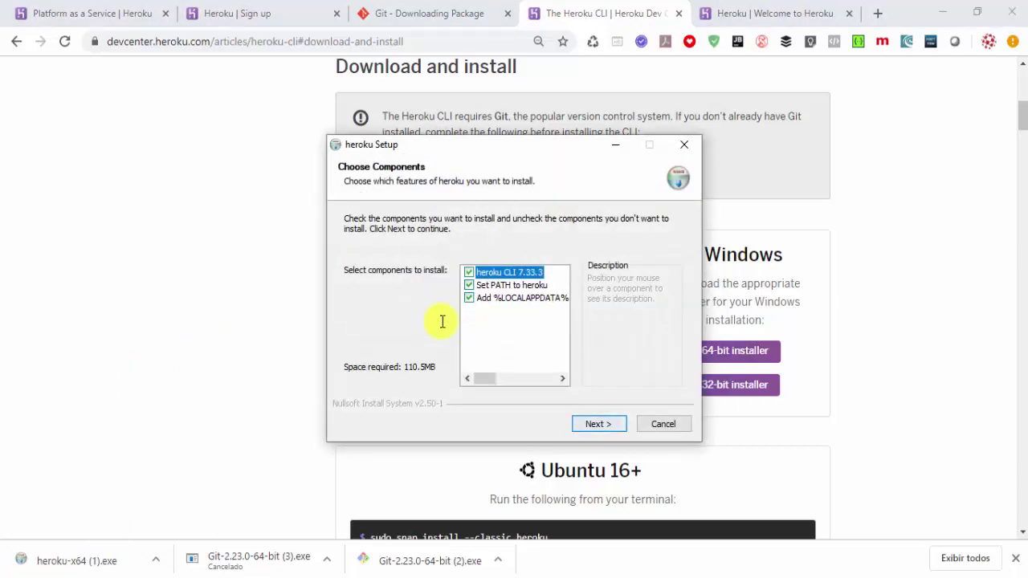
{"action": "key", "text": "Tab"}
{"action": "left_click", "coordinate": [433, 444]}
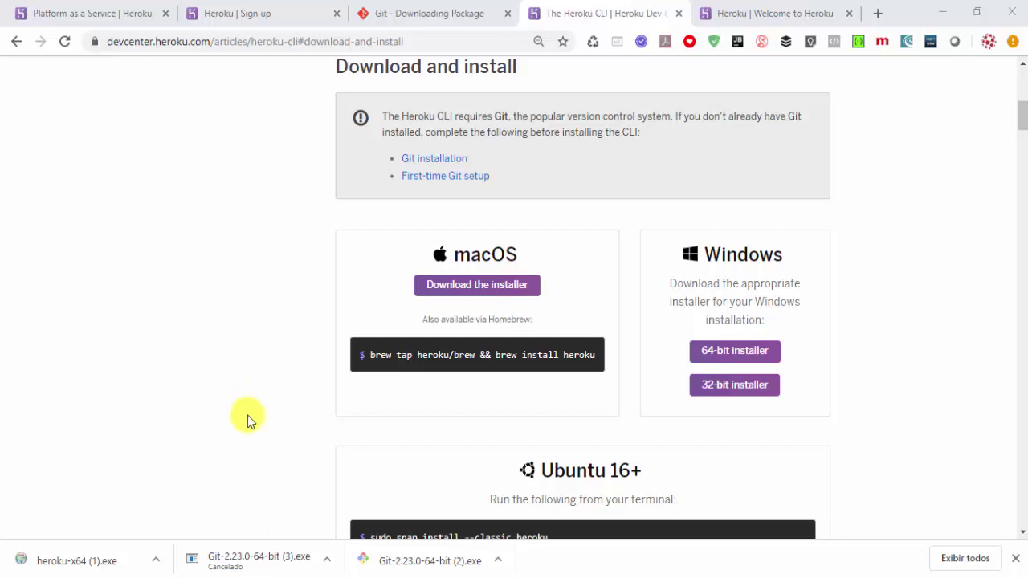
- Open Git Bash Here on the sw9 folder inside projetos from File Explorer
{"action": "key", "text": "alt+Tab"}
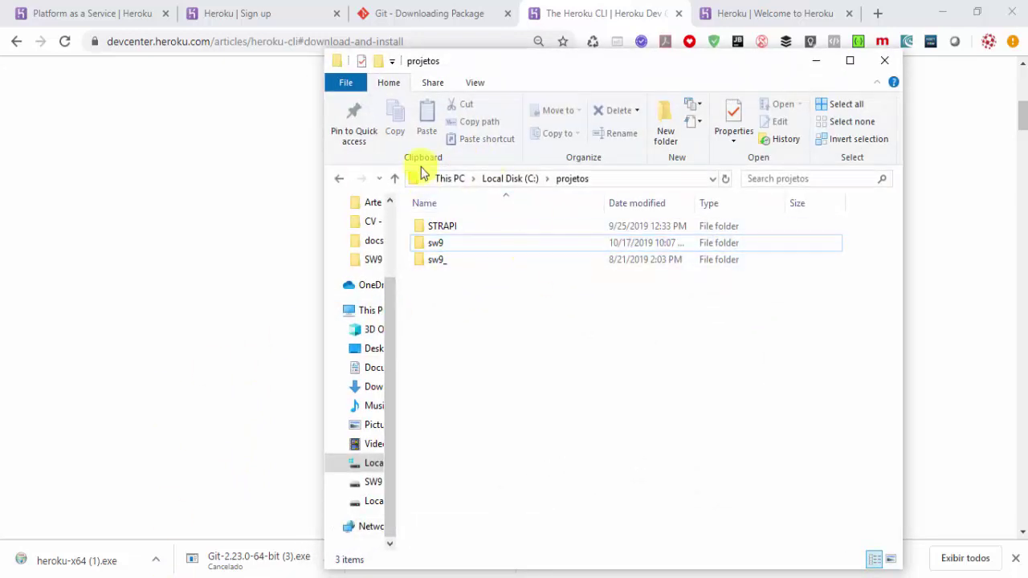
{"action": "left_click", "coordinate": [430, 244]}
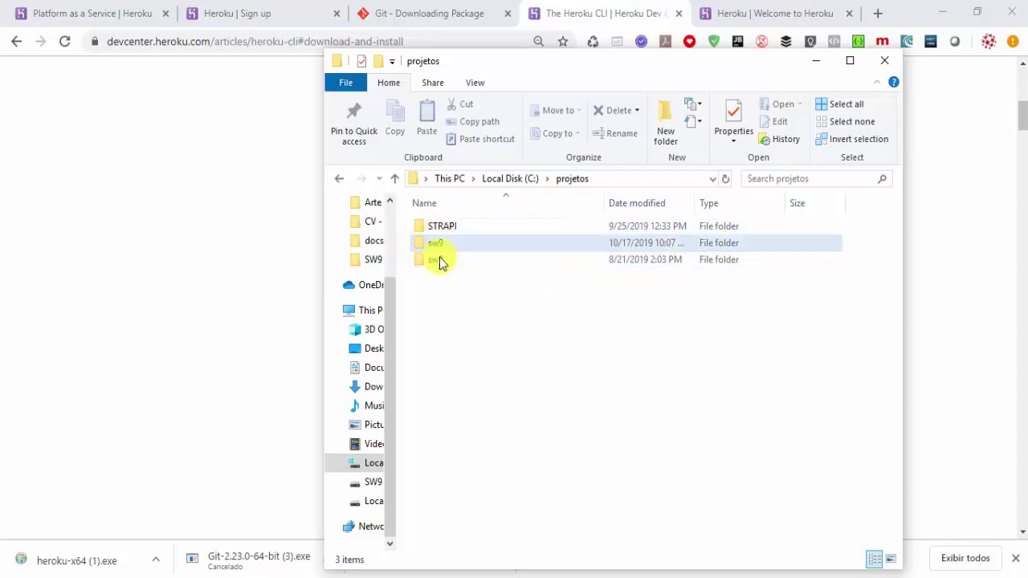
{"action": "left_click", "coordinate": [440, 245]}
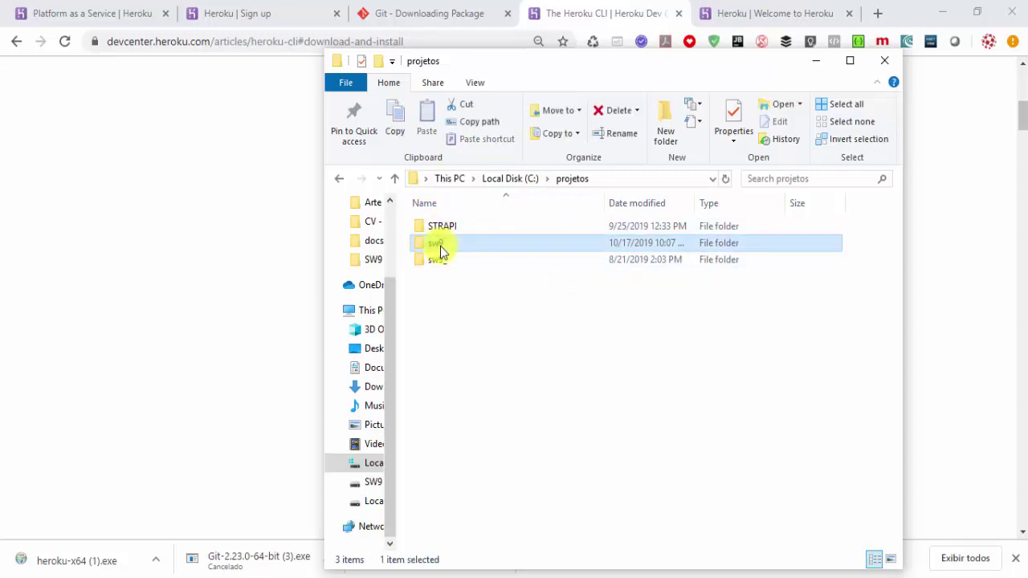
{"action": "right_click", "coordinate": [440, 251]}
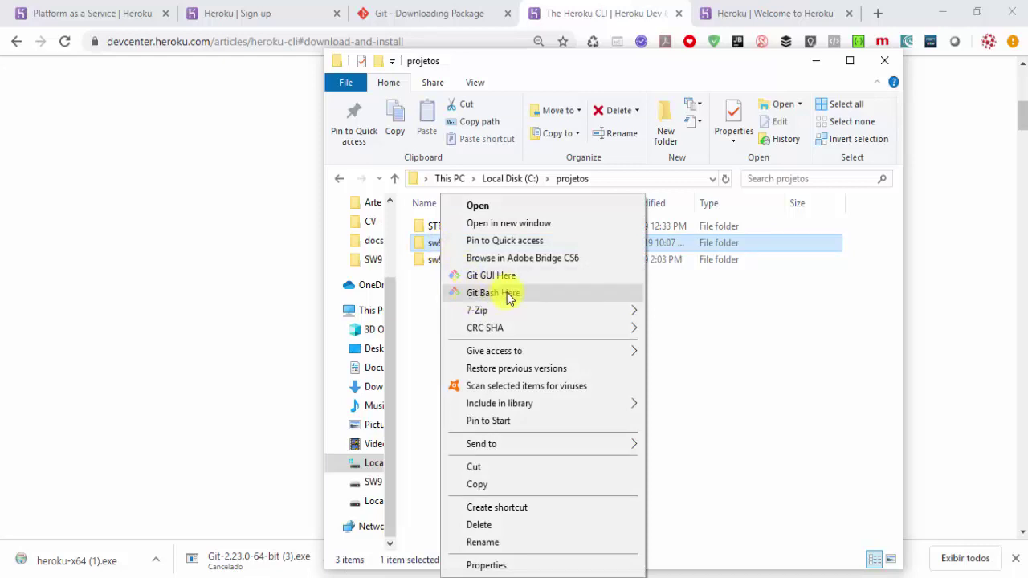
{"action": "left_click", "coordinate": [503, 294]}
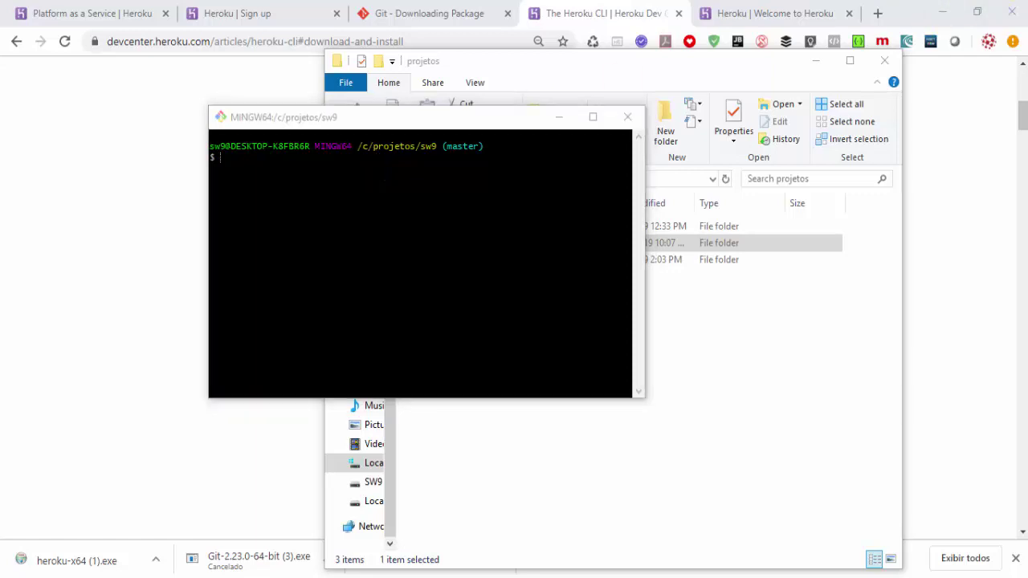
- Run touch .gitignore in Git Bash and check the empty file in File Explorer
{"action": "left_click", "coordinate": [276, 163]}
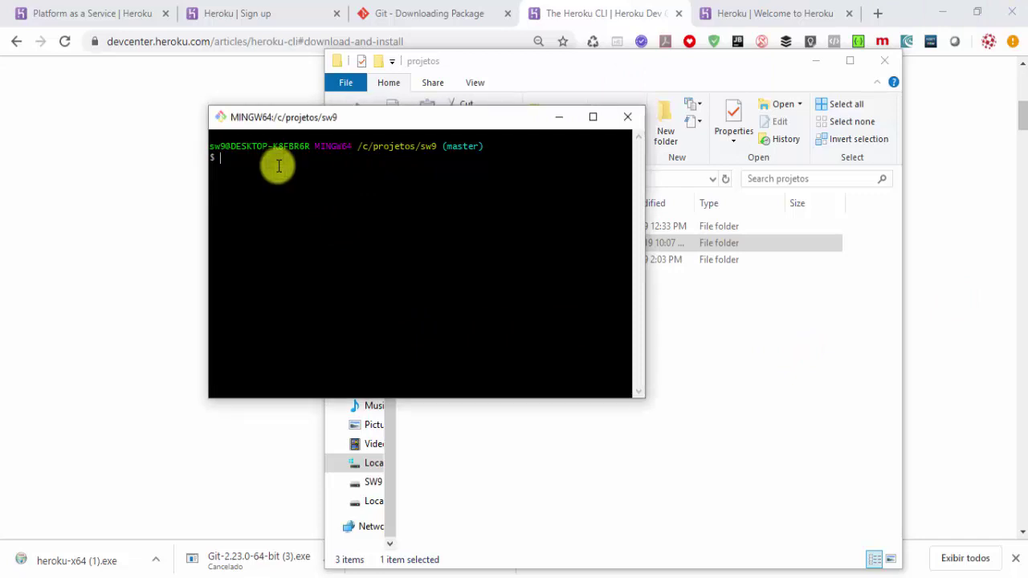
{"action": "type", "text": "to"}
{"action": "type", "text": "cuh"}
{"action": "key", "text": "BackSpace"}
{"action": "key", "text": "BackSpace"}
{"action": "key", "text": "BackSpace"}
{"action": "type", "text": "uch ."}
{"action": "type", "text": "gi"}
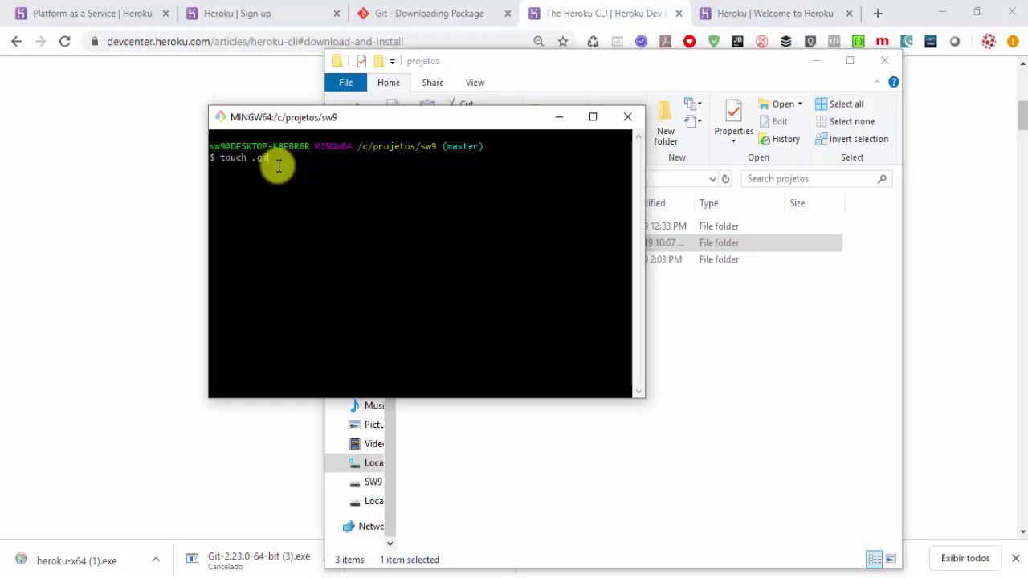
{"action": "type", "text": "tigno"}
{"action": "type", "text": "re"}
{"action": "key", "text": "Return"}
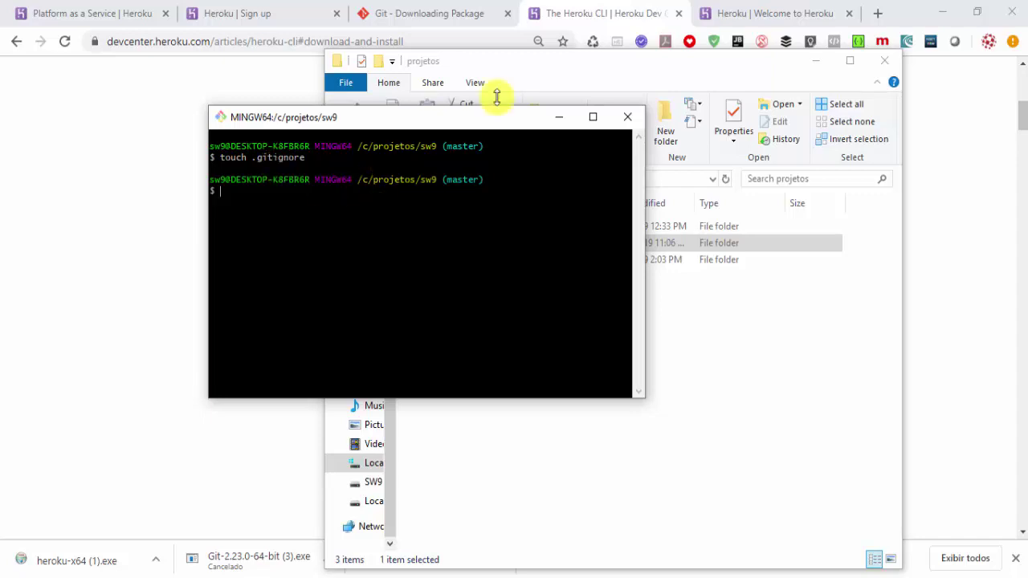
{"action": "left_click", "coordinate": [530, 64]}
- Add the line package-lock.json to the sw9 project's .gitignore in Notepad and save it
{"action": "double_click", "coordinate": [434, 244]}
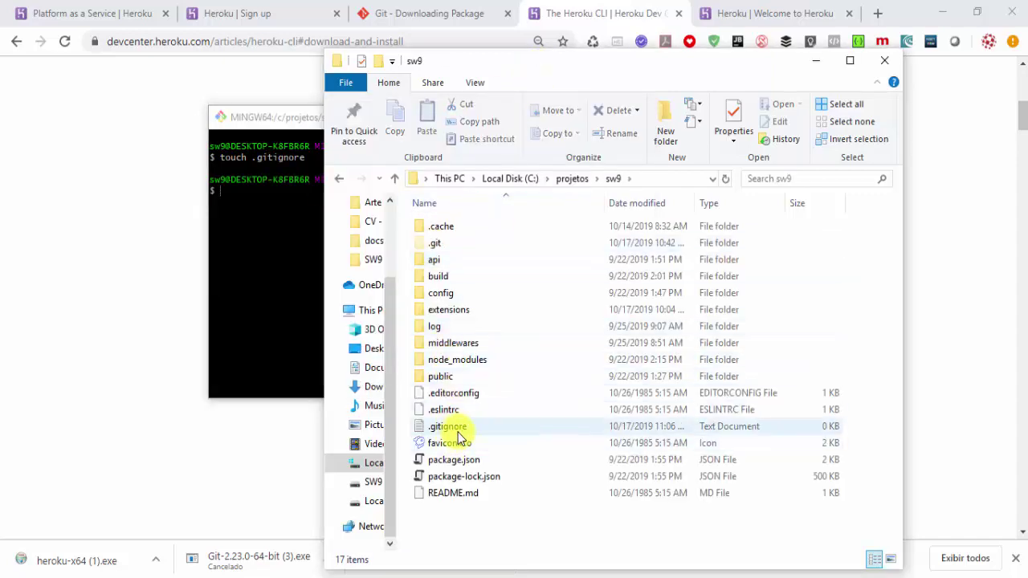
{"action": "right_click", "coordinate": [460, 435]}
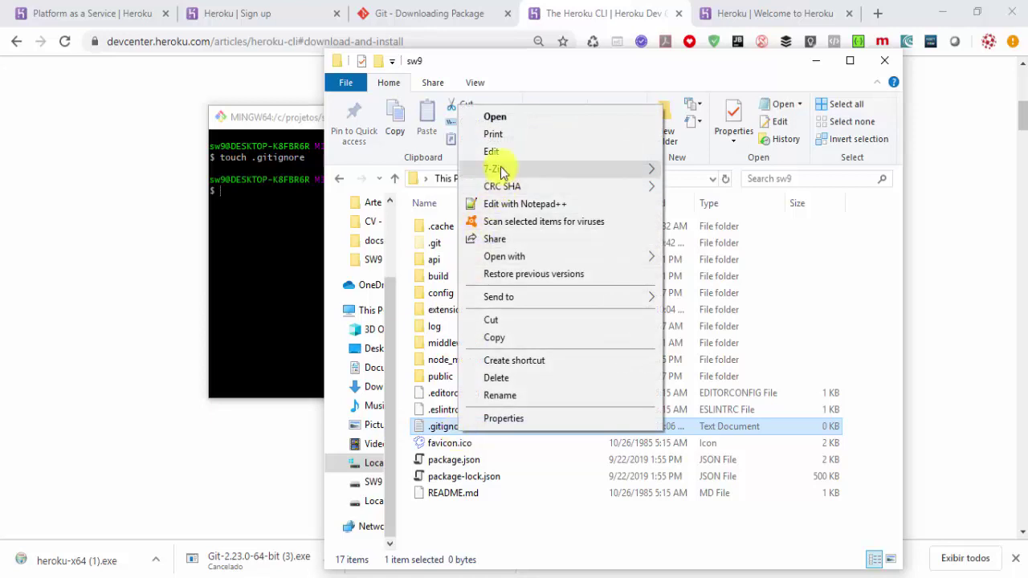
{"action": "left_click", "coordinate": [500, 155]}
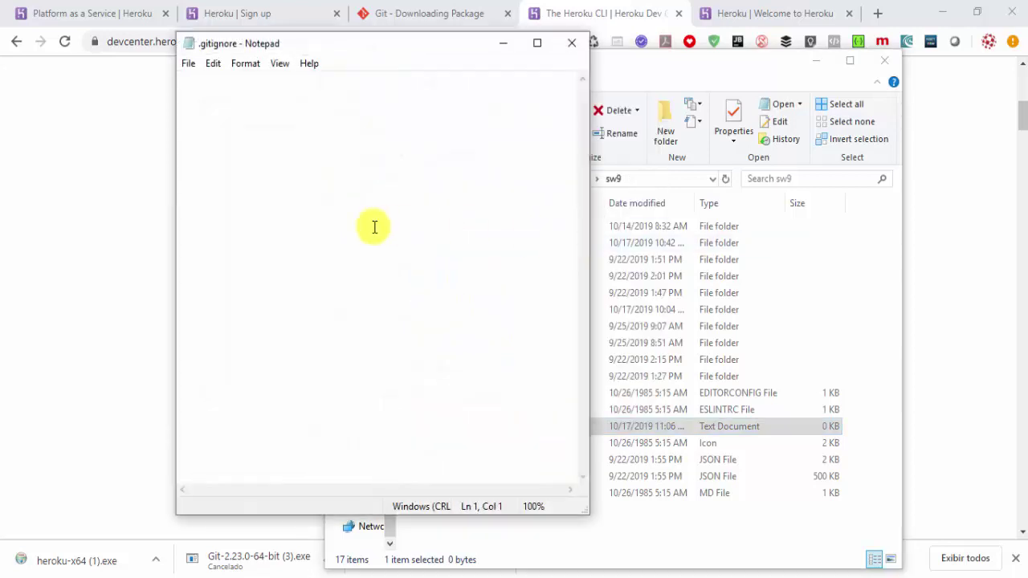
{"action": "type", "text": "pa"}
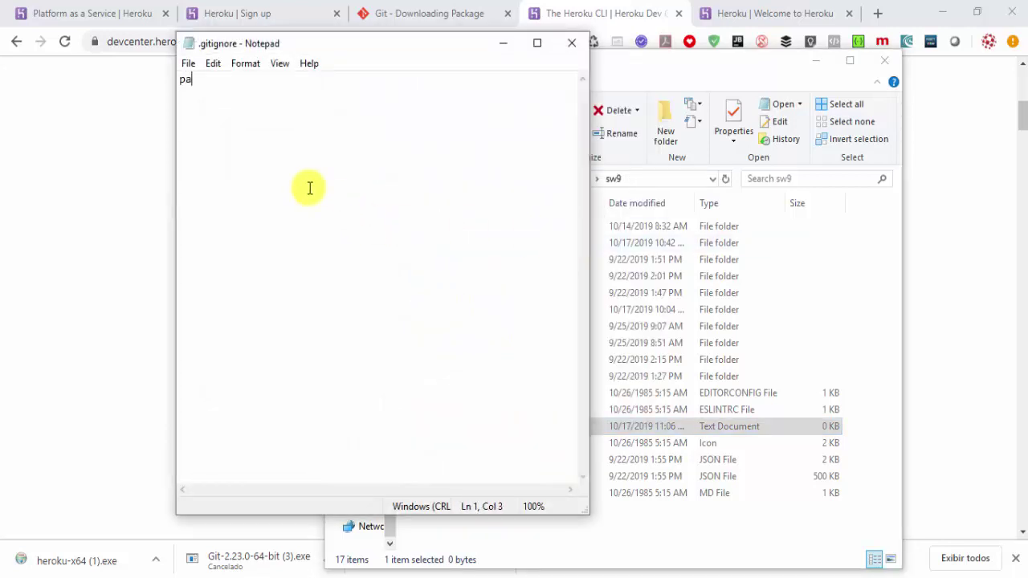
{"action": "type", "text": "ckage"}
{"action": "type", "text": "-"}
{"action": "type", "text": "lock.j"}
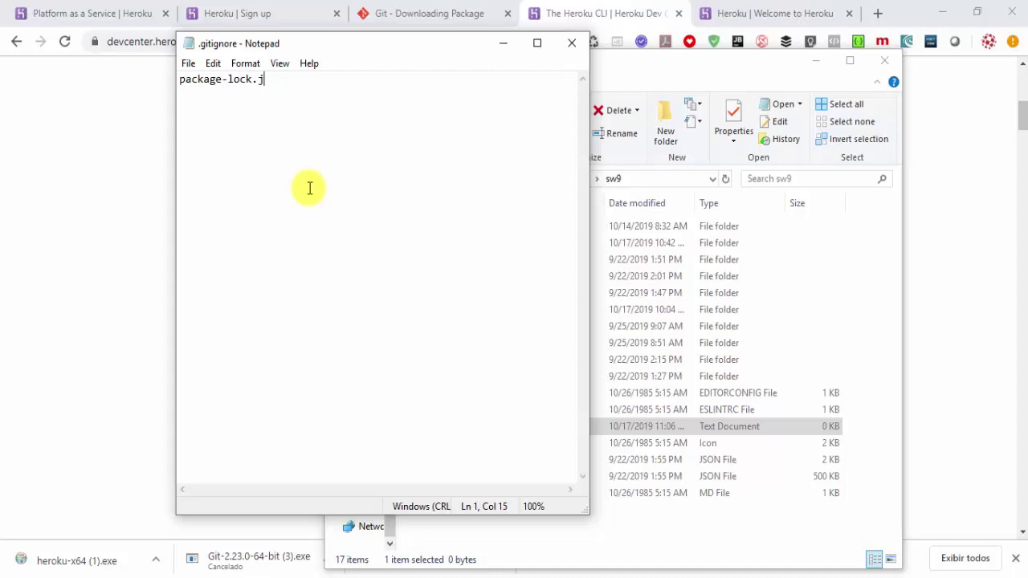
{"action": "type", "text": "son"}
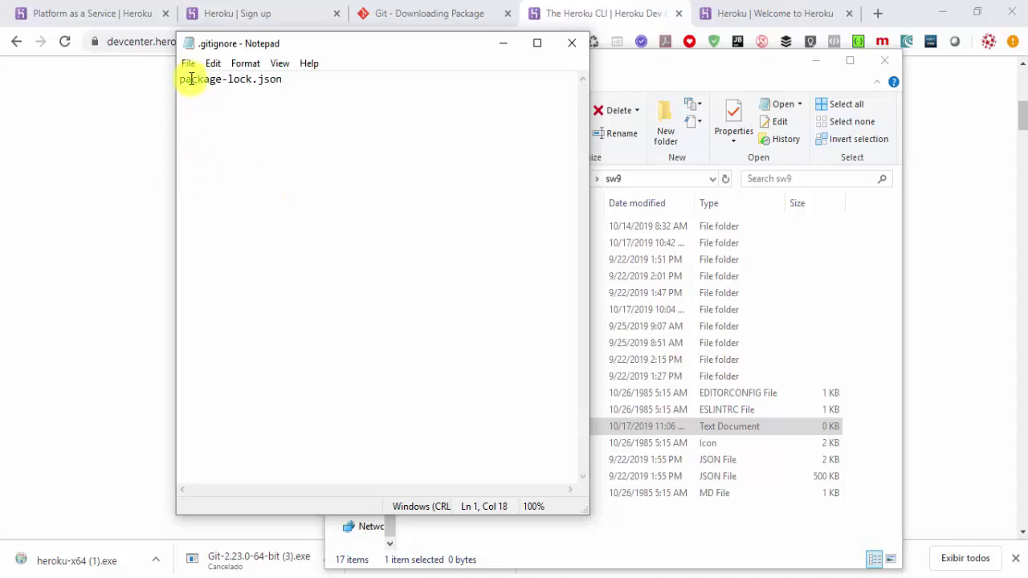
{"action": "left_click", "coordinate": [187, 63]}
{"action": "left_click", "coordinate": [197, 116]}
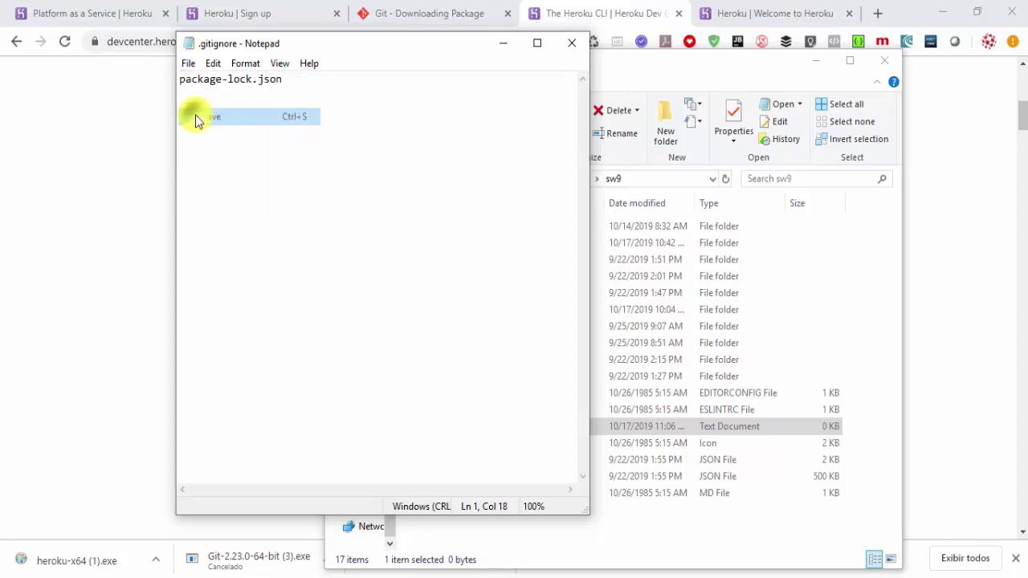
{"action": "left_click", "coordinate": [571, 43]}
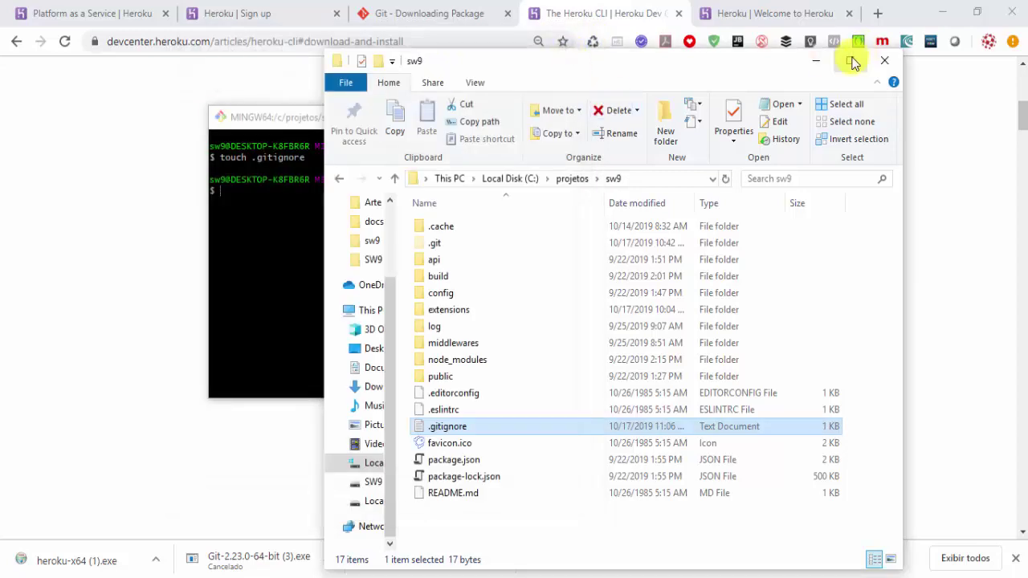
{"action": "left_click", "coordinate": [816, 61]}
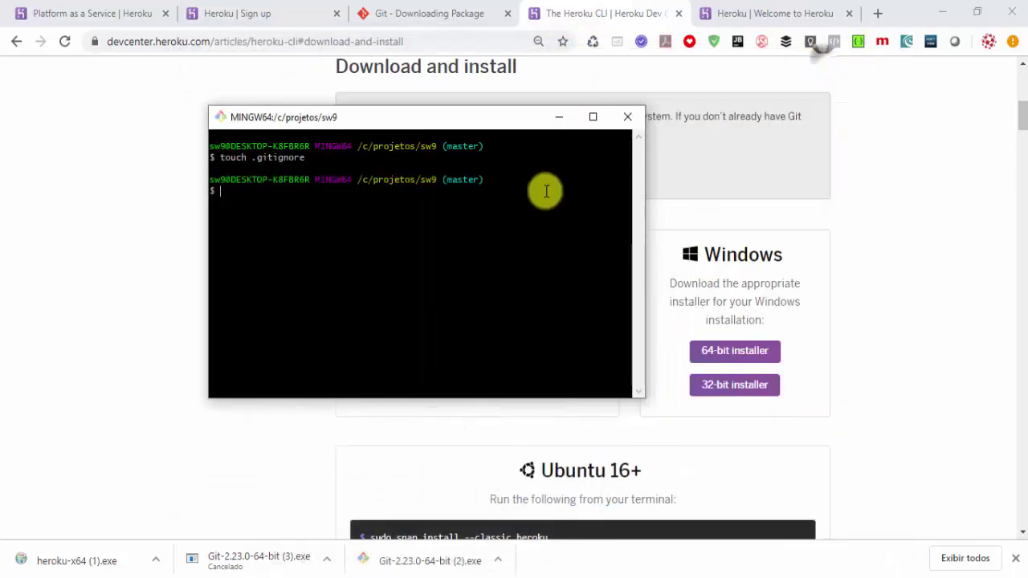
- Initialize a Git repository in the sw9 project with git init
{"action": "left_click", "coordinate": [293, 201]}
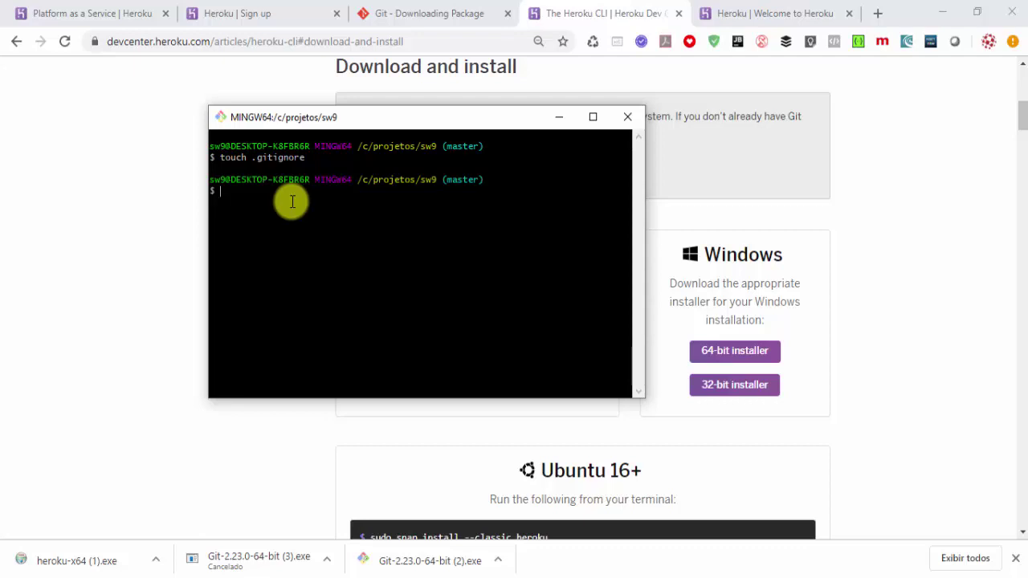
{"action": "type", "text": "git"}
{"action": "type", "text": " in"}
{"action": "type", "text": "it"}
{"action": "key", "text": "Return"}
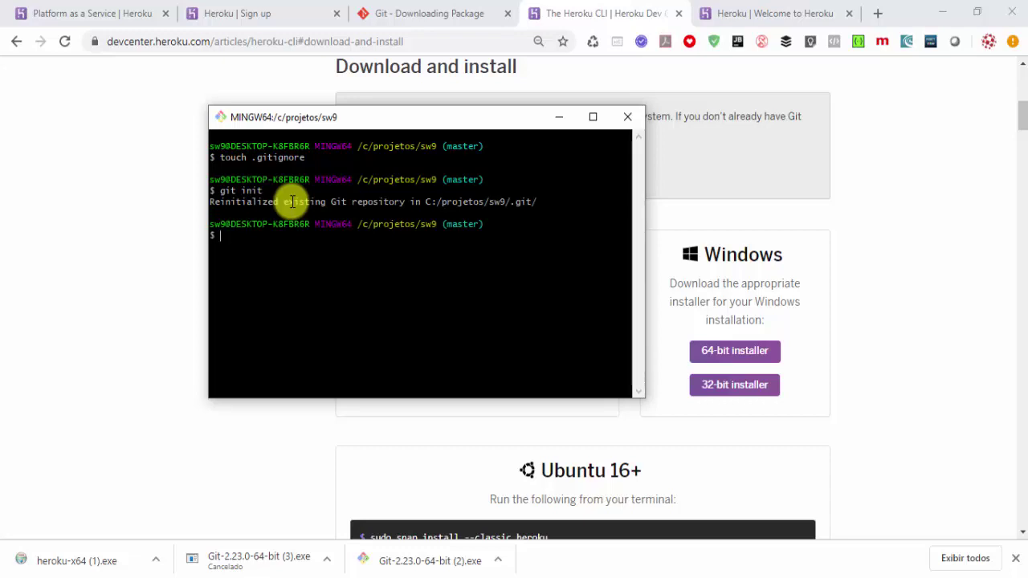
- Draft git add . and git commit -m "" commands, then erase them unrun
{"action": "type", "text": "git add"}
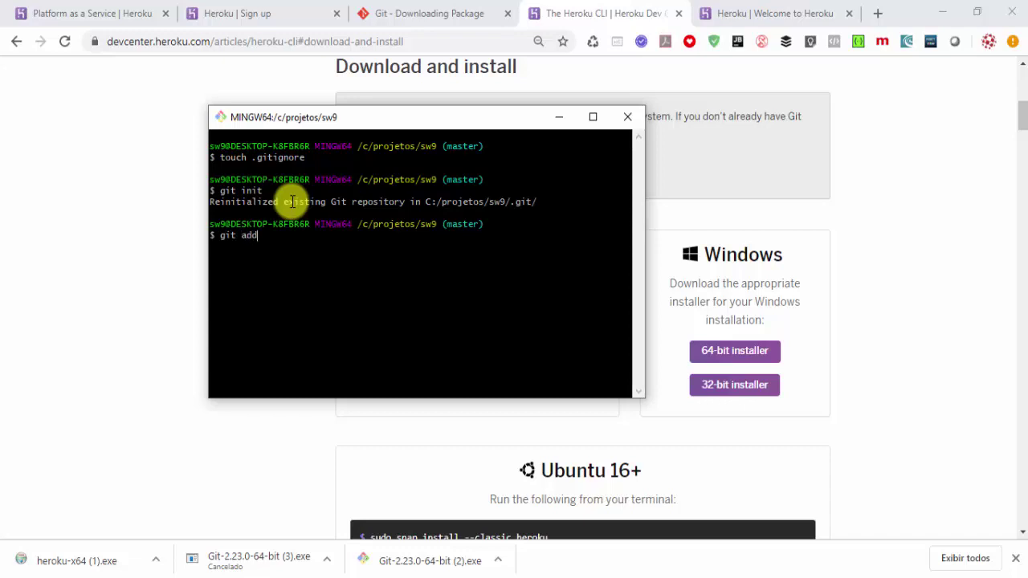
{"action": "type", "text": " ."}
{"action": "key", "text": "BackSpace"}
{"action": "key", "text": "BackSpace"}
{"action": "key", "text": "BackSpace"}
{"action": "key", "text": "BackSpace"}
{"action": "key", "text": "BackSpace"}
{"action": "key", "text": "BackSpace"}
{"action": "key", "text": "BackSpace"}
{"action": "key", "text": "BackSpace"}
{"action": "key", "text": "BackSpace"}
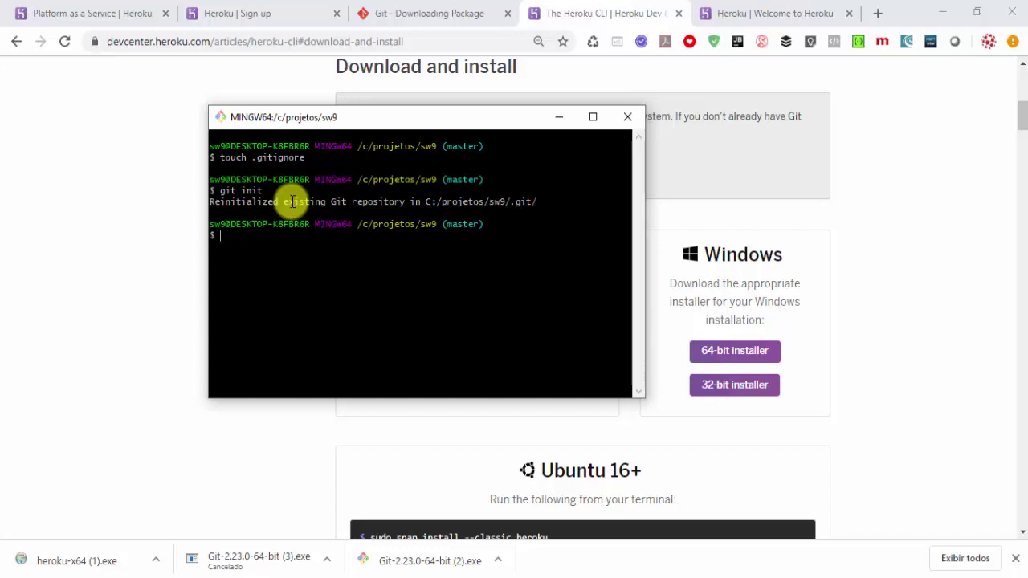
{"action": "type", "text": "git comm"}
{"action": "type", "text": "it -m "}
{"action": "type", "text": "\"\""}
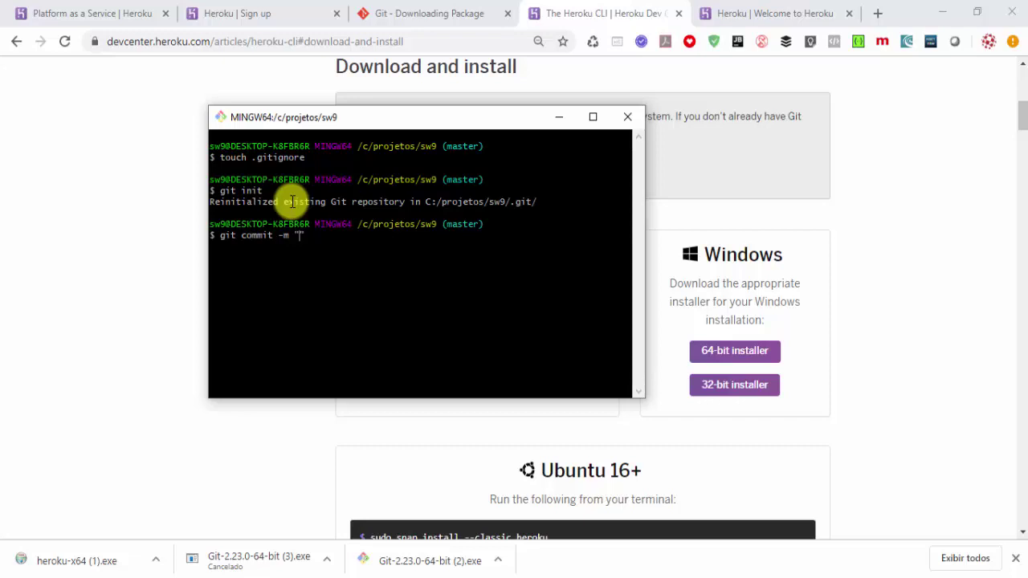
{"action": "key", "text": "Left"}
{"action": "key", "text": "BackSpace"}
{"action": "key", "text": "BackSpace"}
{"action": "key", "text": "BackSpace"}
{"action": "key", "text": "BackSpace"}
{"action": "key", "text": "BackSpace"}
{"action": "key", "text": "BackSpace"}
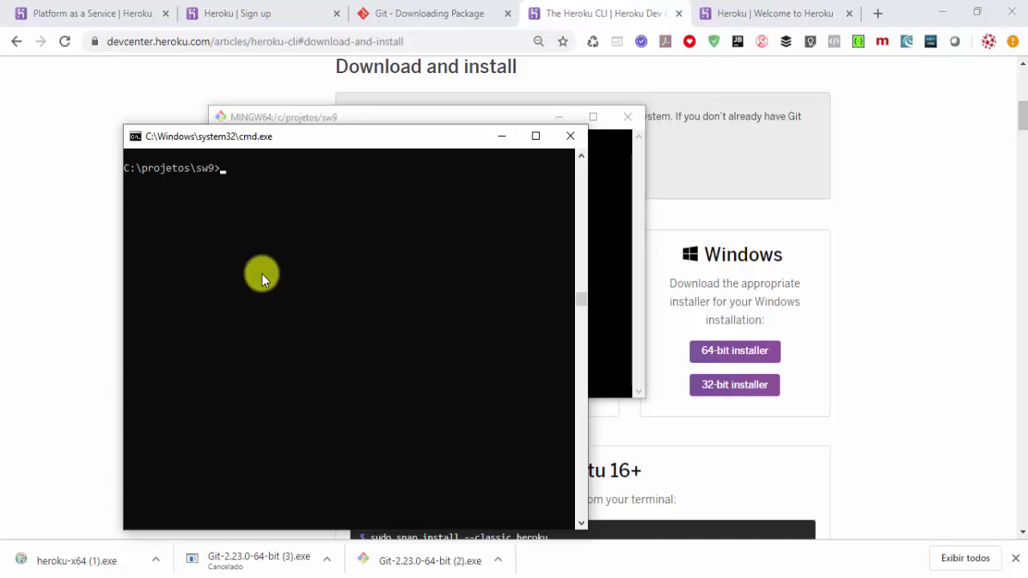
- Log in to Heroku via heroku login -i with the account's e-mail and password
{"action": "type", "text": "h"}
{"action": "type", "text": "ero"}
{"action": "type", "text": "ku l"}
{"action": "type", "text": "ogin -i"}
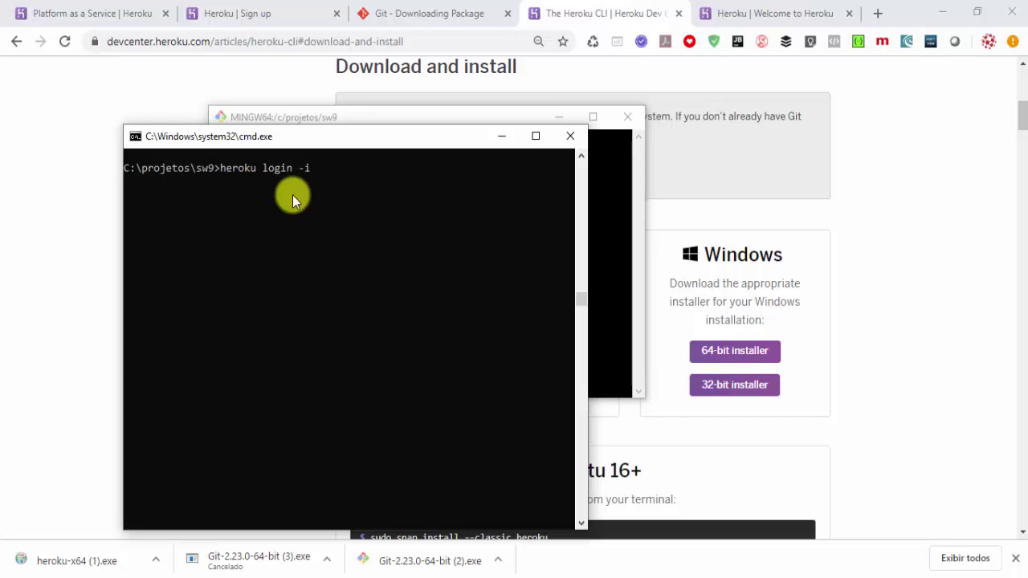
{"action": "key", "text": "Return"}
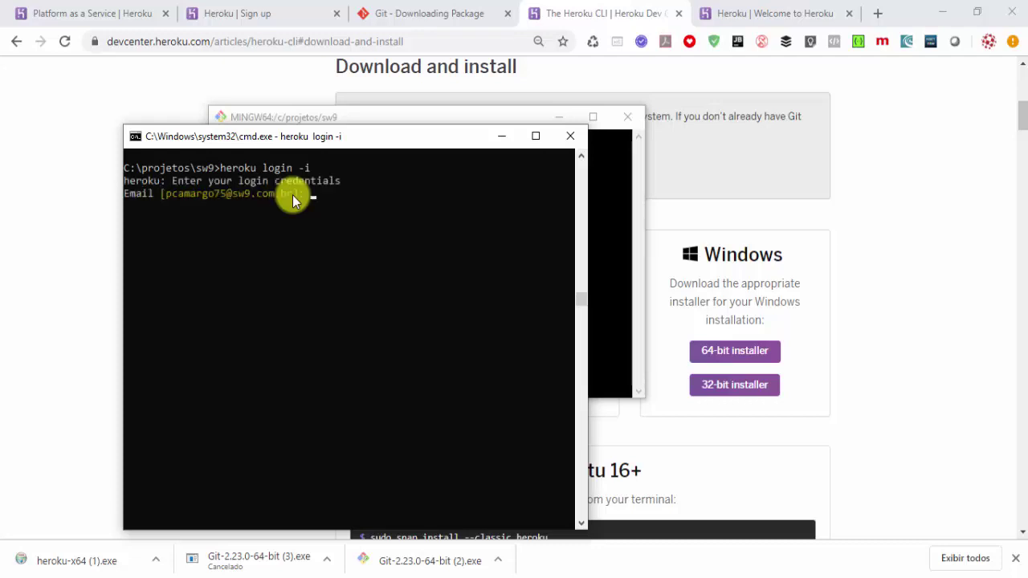
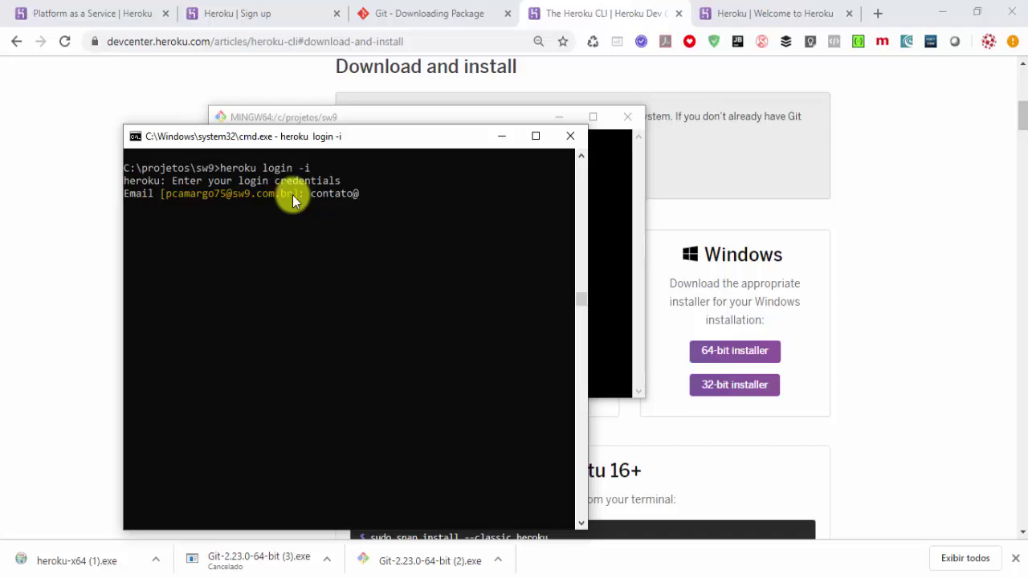
{"action": "key", "text": "Return"}
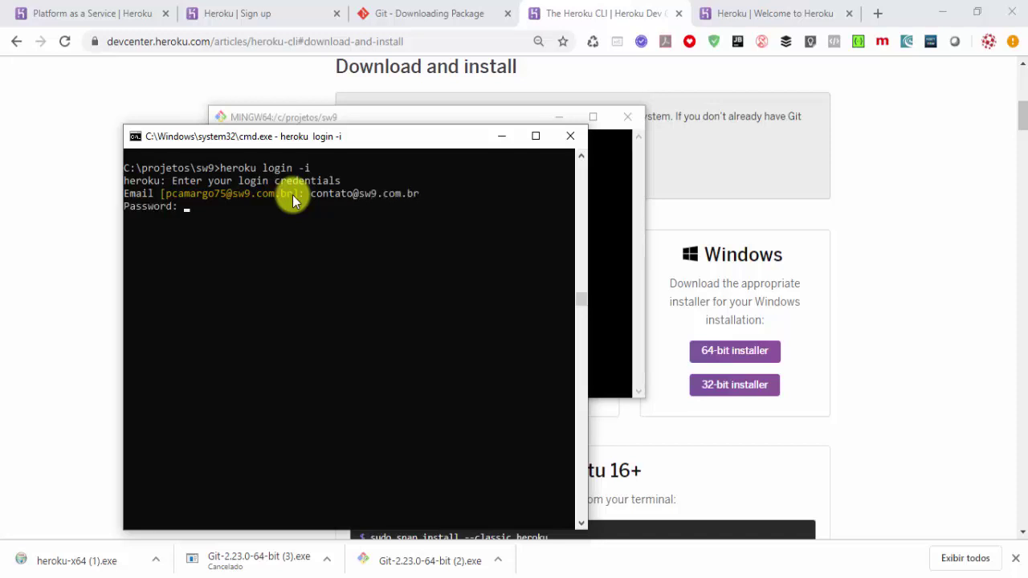
{"action": "type", "text": "********"}
{"action": "type", "text": "***"}
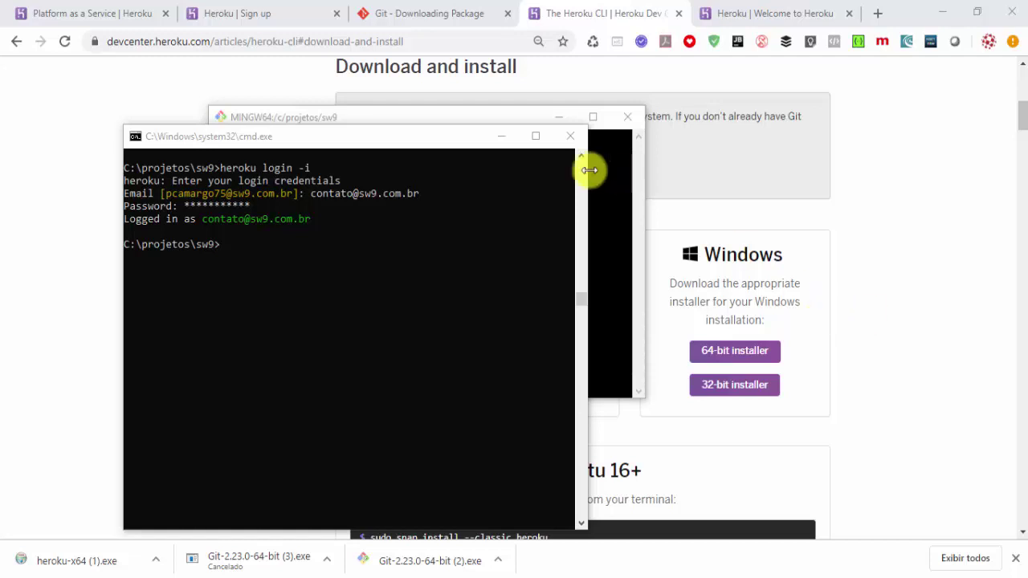
{"action": "left_click", "coordinate": [239, 134]}
{"action": "left_click_drag", "start_coordinate": [238, 134], "coordinate": [234, 138]}
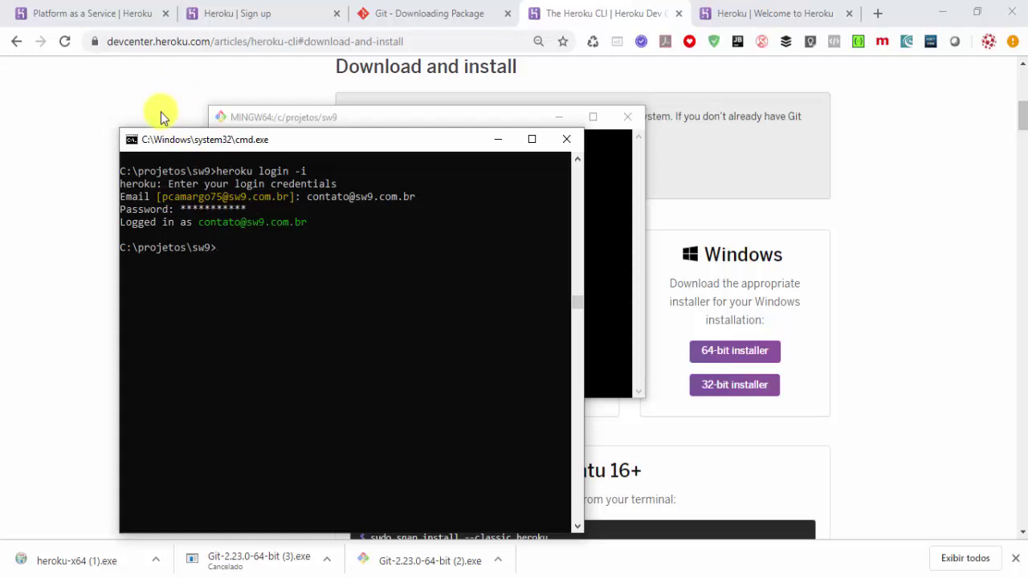
- Create the Heroku app sw9 with heroku create sw9
{"action": "type", "text": "heroku "}
{"action": "type", "text": "create"}
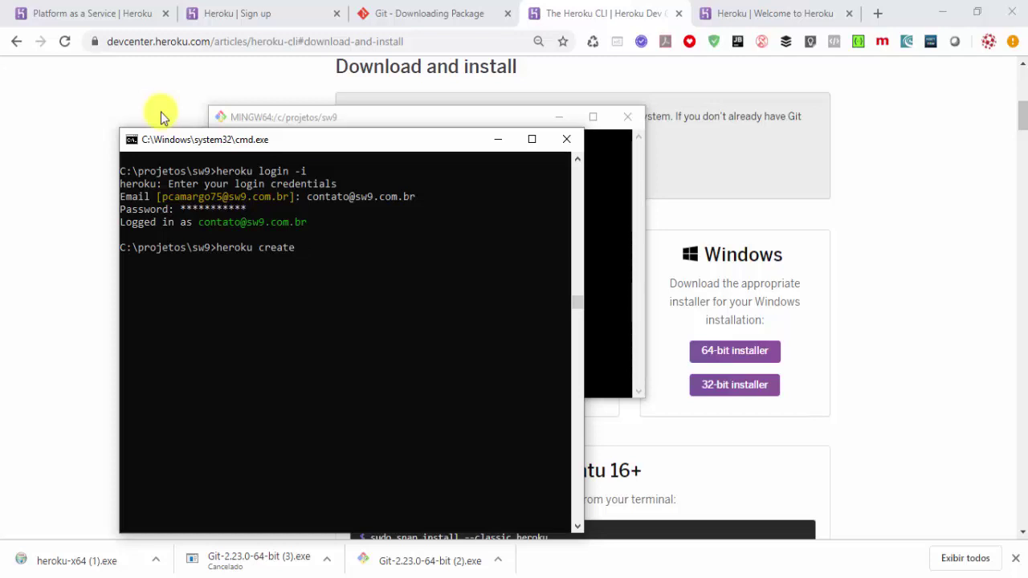
{"action": "type", "text": "sw9"}
{"action": "key", "text": "Return"}
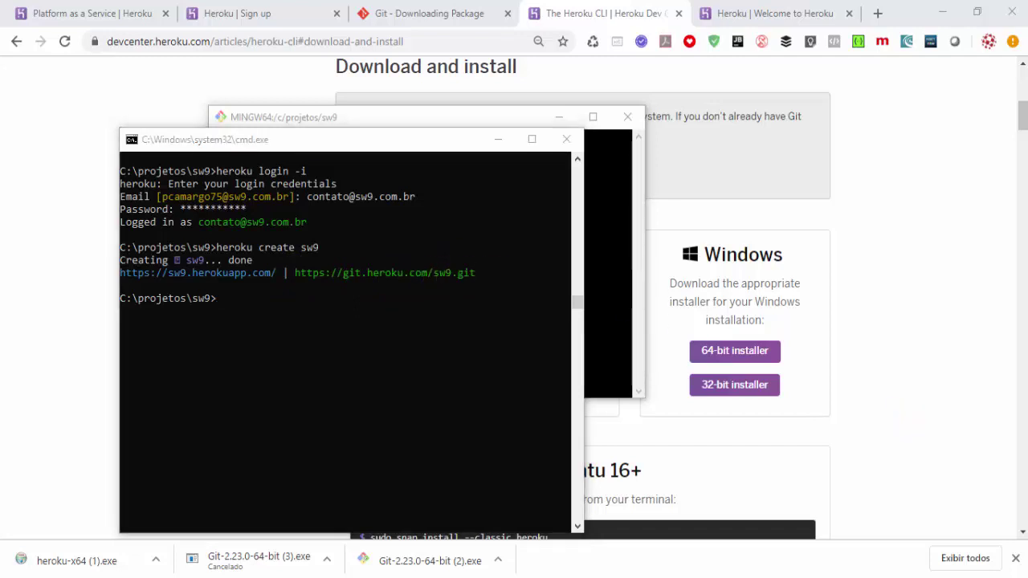
{"action": "left_click", "coordinate": [383, 364]}
{"action": "left_click", "coordinate": [306, 303]}
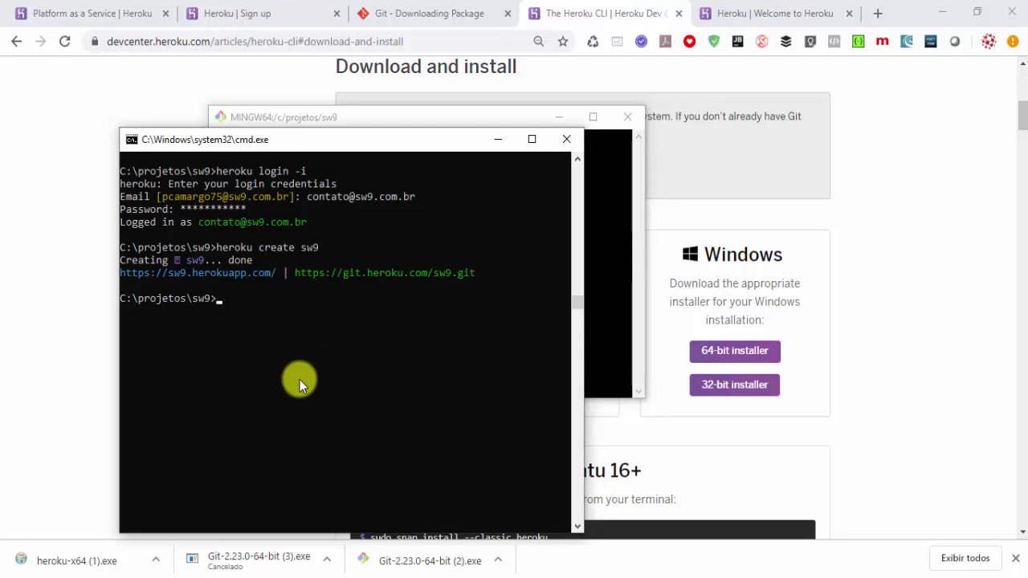
{"action": "type", "text": "git status"}
{"action": "key", "text": "Return"}
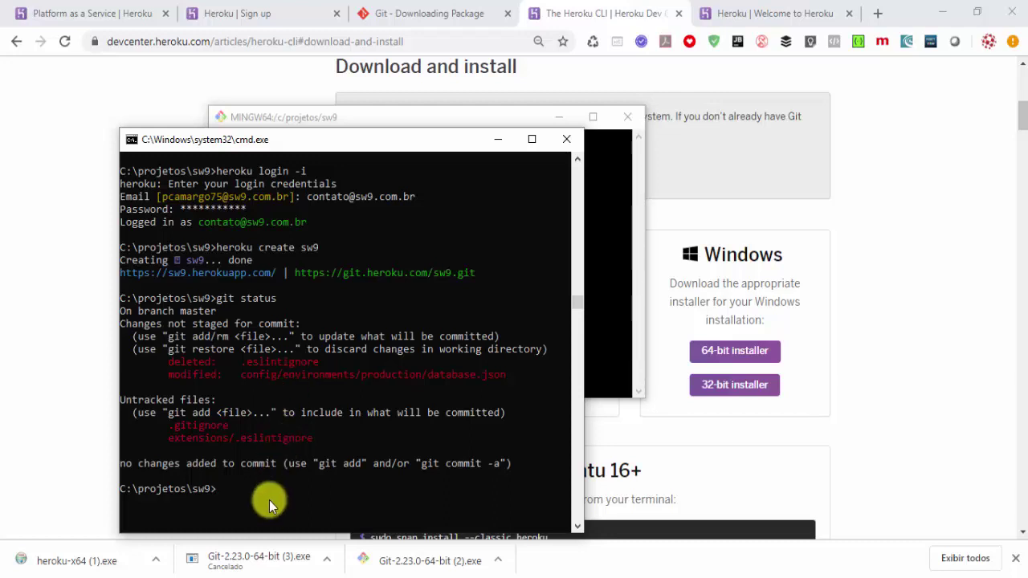
- Check git status, stage all changes, and commit them as "Primeiro Commit"
{"action": "type", "text": "git add ."}
{"action": "key", "text": "Return"}
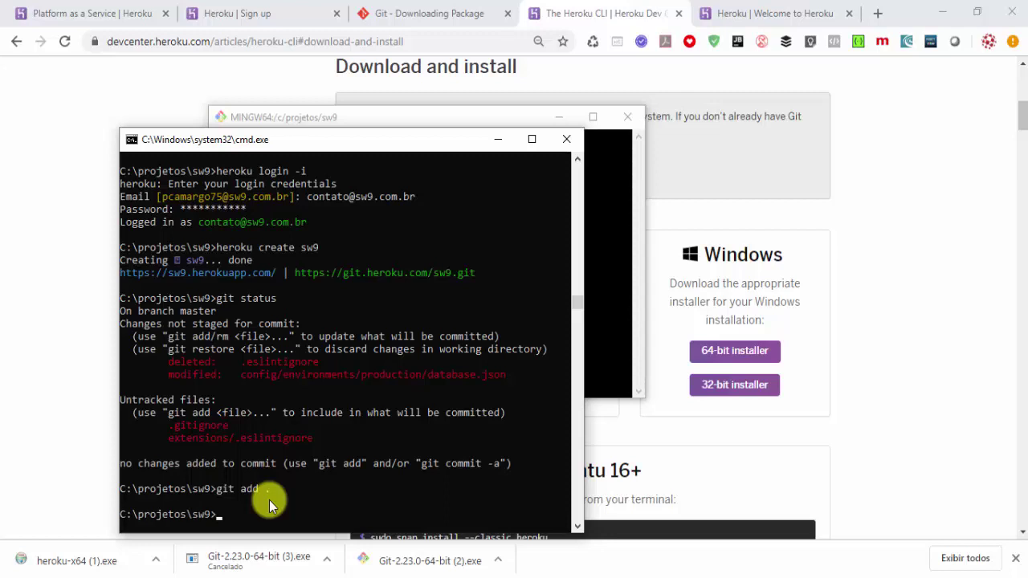
{"action": "type", "text": "git co"}
{"action": "type", "text": "mmit -m \""}
{"action": "type", "text": "Prim"}
{"action": "type", "text": "tiro"}
{"action": "key", "text": "BackSpace"}
{"action": "key", "text": "BackSpace"}
{"action": "key", "text": "BackSpace"}
{"action": "key", "text": "BackSpace"}
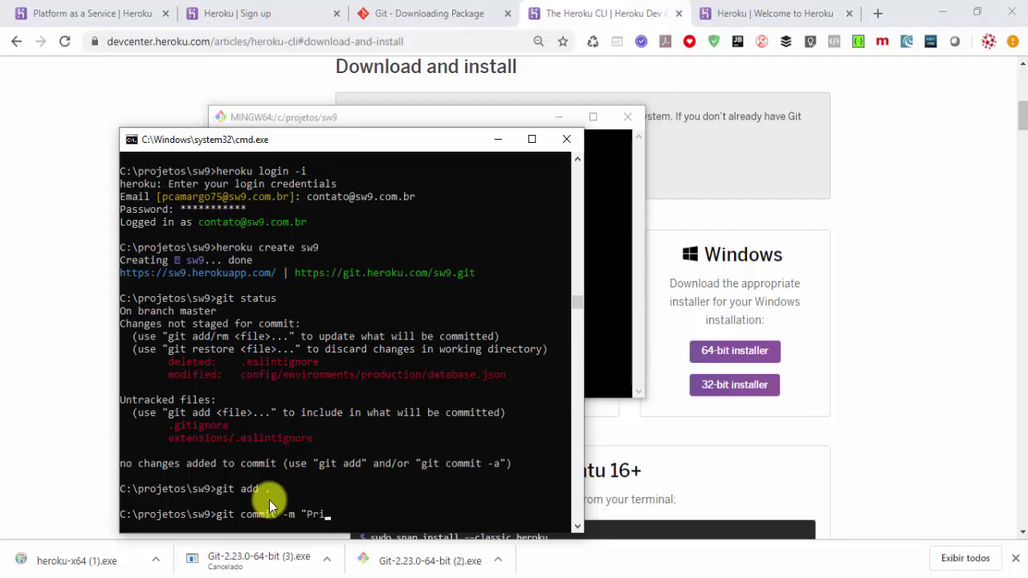
{"action": "key", "text": "BackSpace"}
{"action": "type", "text": "meiro Co"}
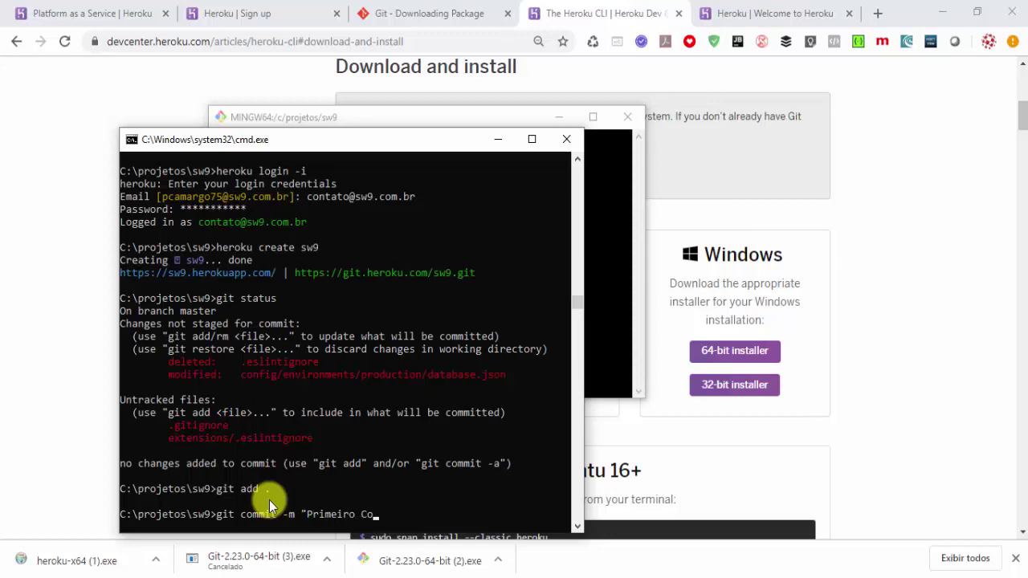
{"action": "type", "text": "mmit\""}
{"action": "key", "text": "Return"}
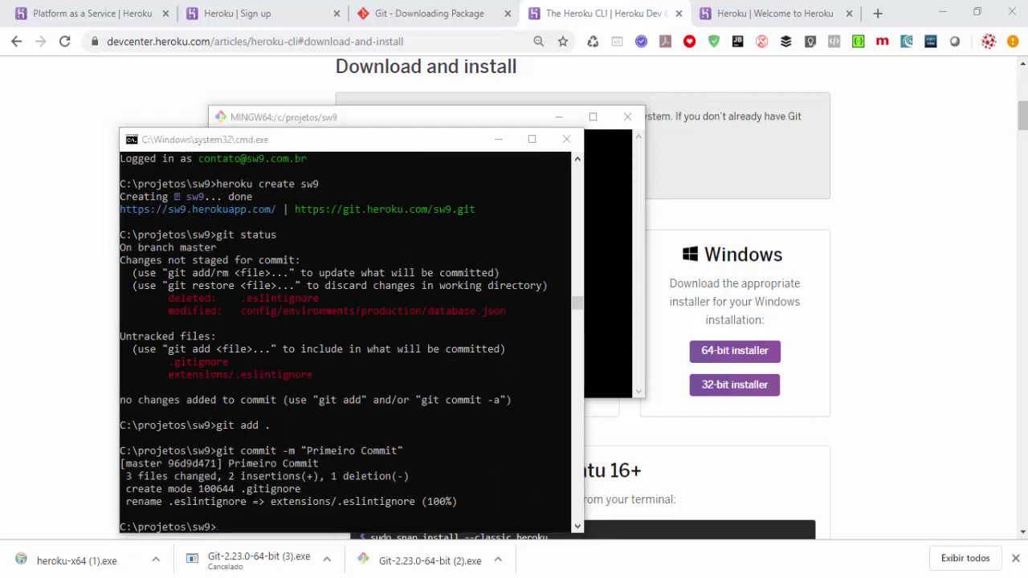
{"action": "left_click", "coordinate": [231, 530]}
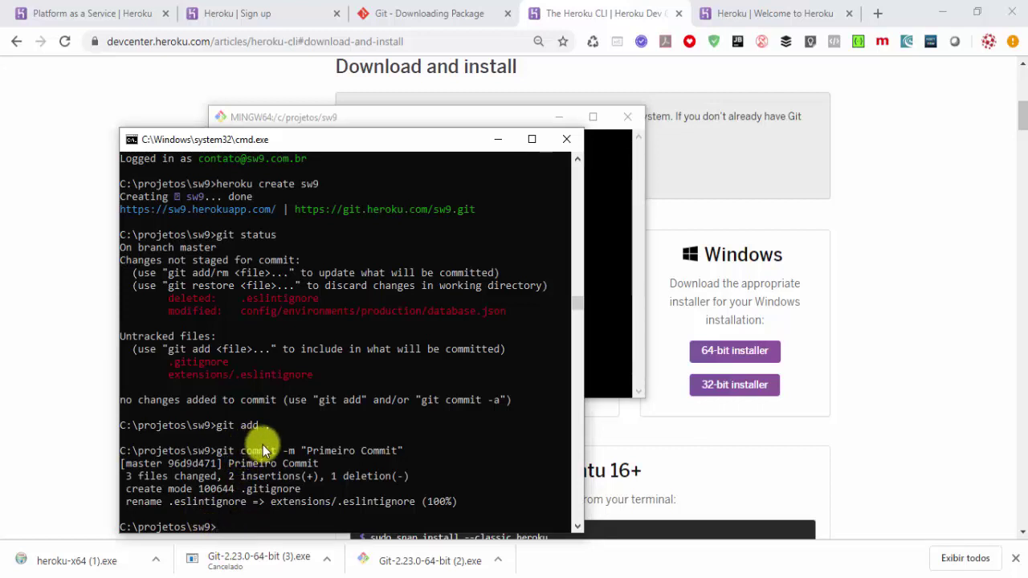
{"action": "type", "text": "git "}
{"action": "type", "text": "push"}
{"action": "type", "text": " heroku m"}
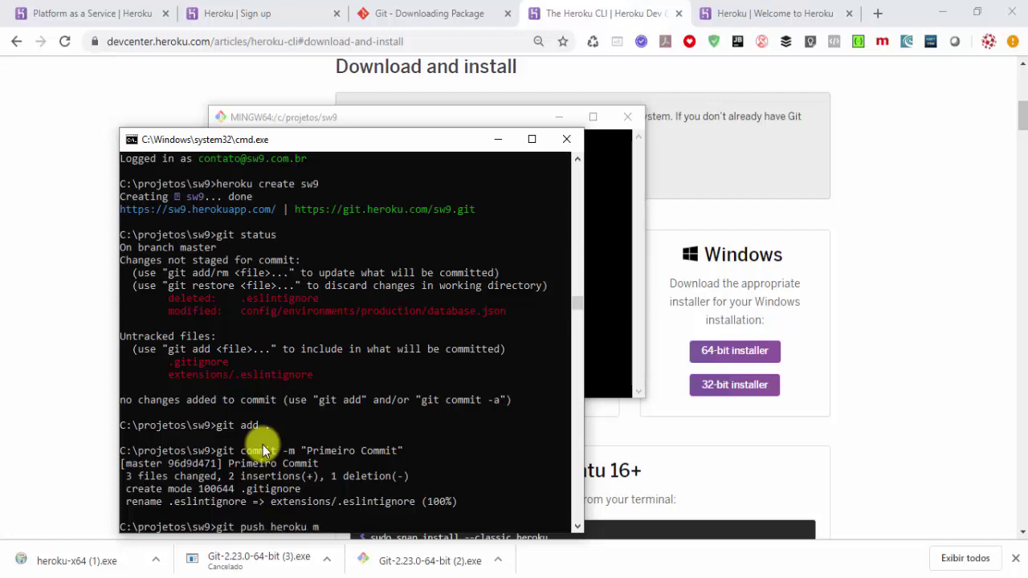
{"action": "type", "text": "aster"}
- Run git push heroku master and wait until the build is deployed to sw9.herokuapp.com
{"action": "key", "text": "Return"}
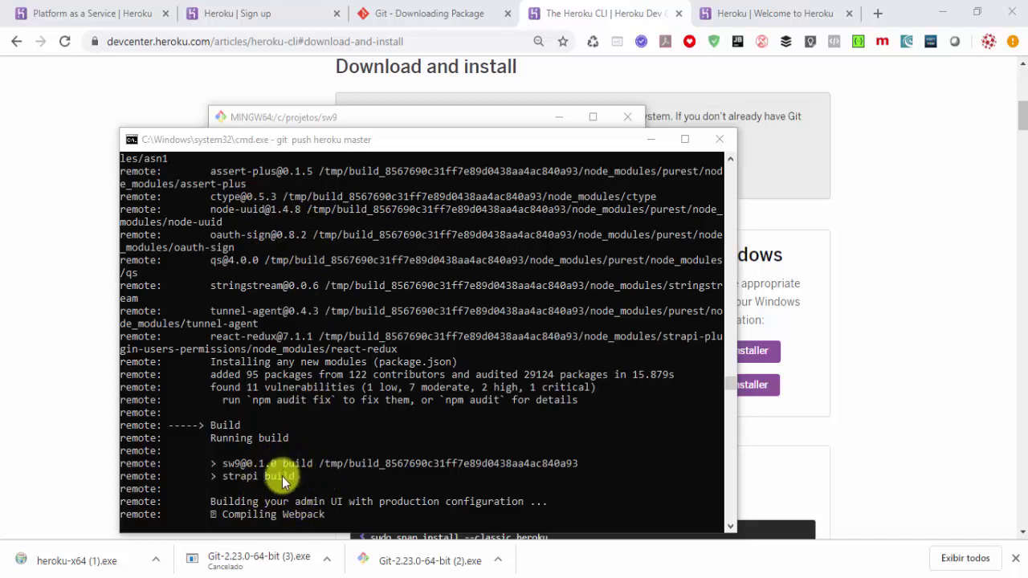
{"action": "left_click", "coordinate": [729, 527]}
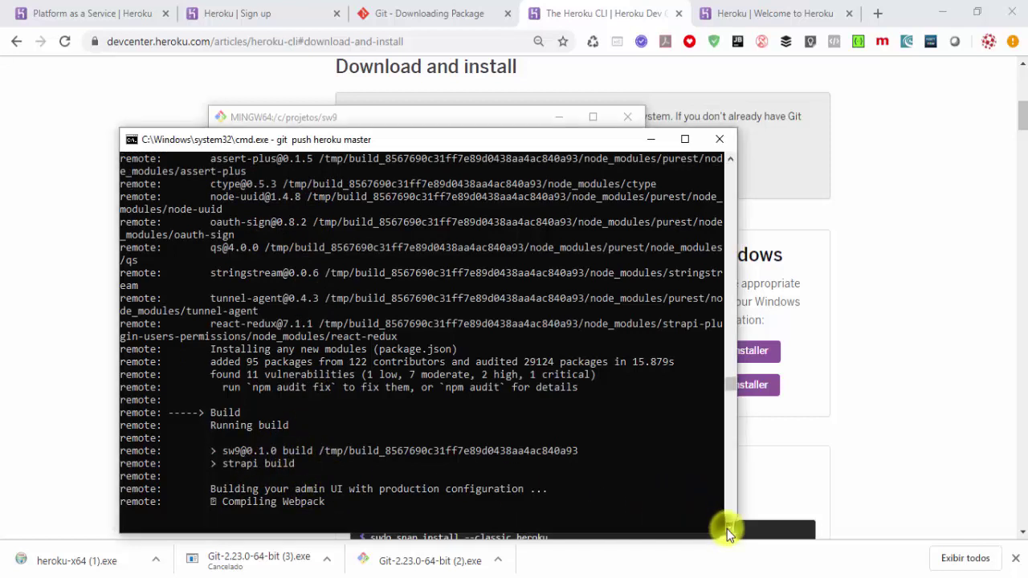
{"action": "scroll", "coordinate": [726, 528], "scroll_direction": "down", "scroll_amount": 2}
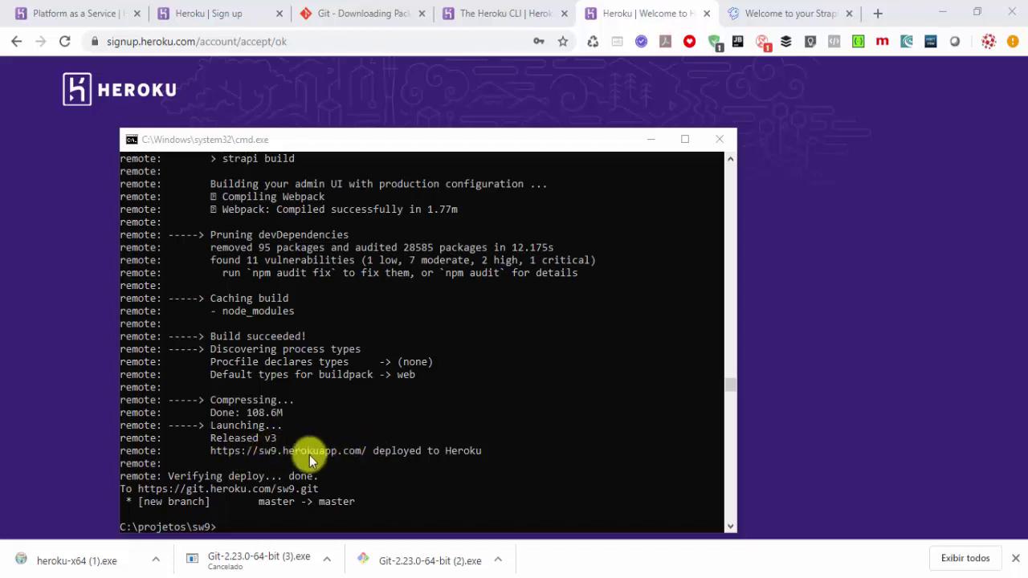
- Reload sw9.herokuapp.com in the Strapi welcome tab and go to the admin panel
{"action": "left_click", "coordinate": [767, 13]}
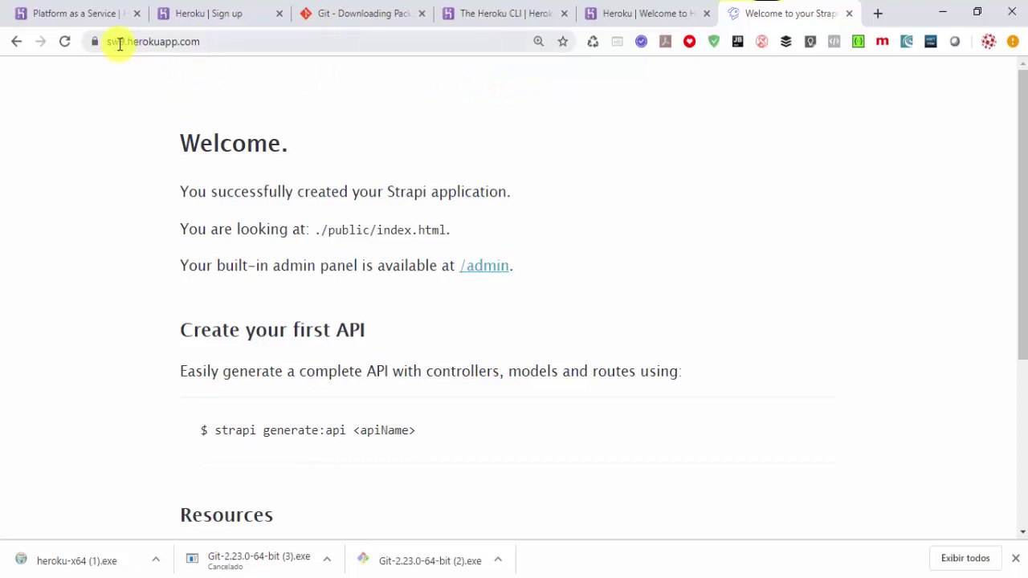
{"action": "left_click", "coordinate": [227, 41]}
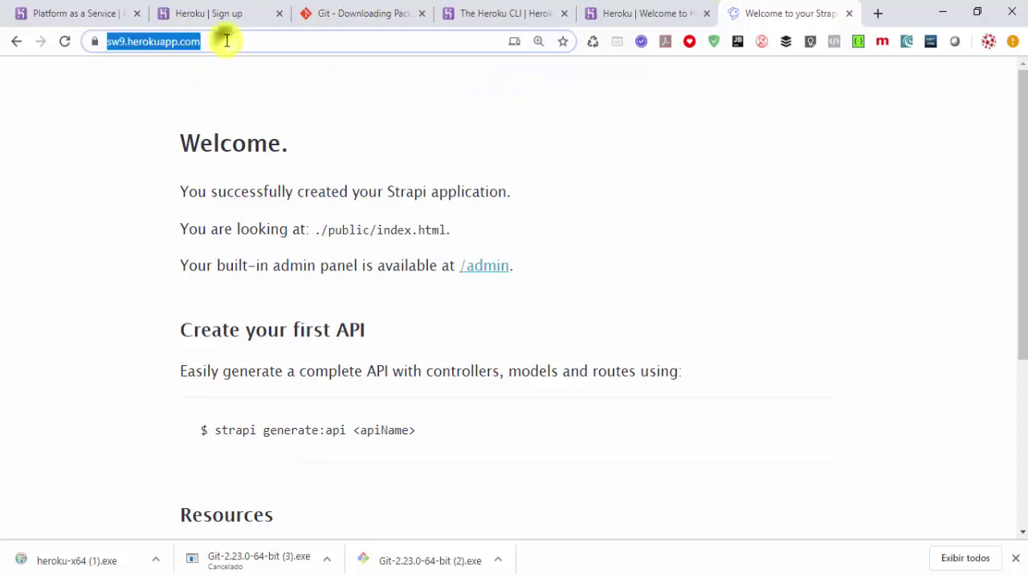
{"action": "left_click", "coordinate": [226, 41]}
{"action": "key", "text": "Return"}
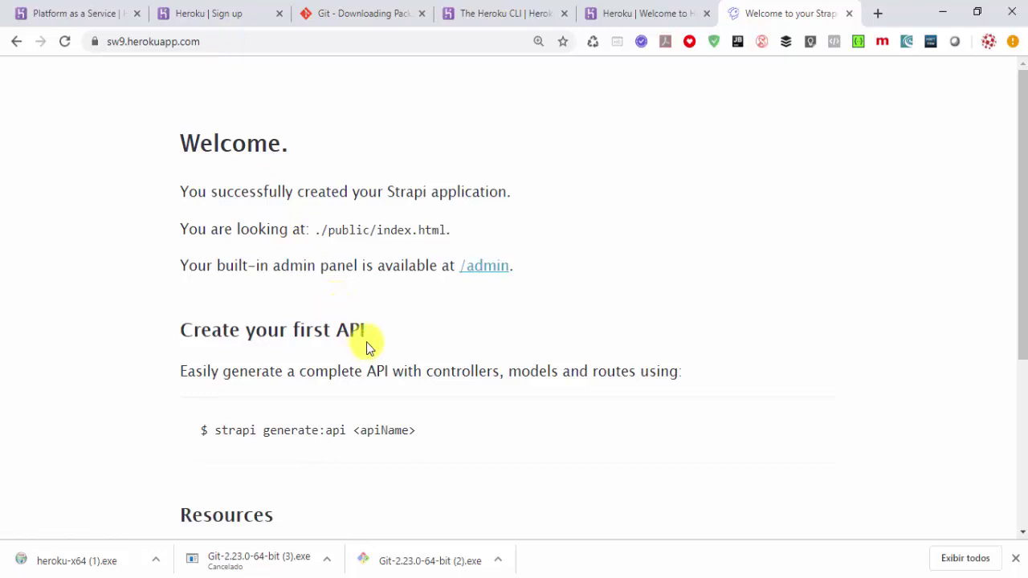
{"action": "left_click", "coordinate": [483, 281]}
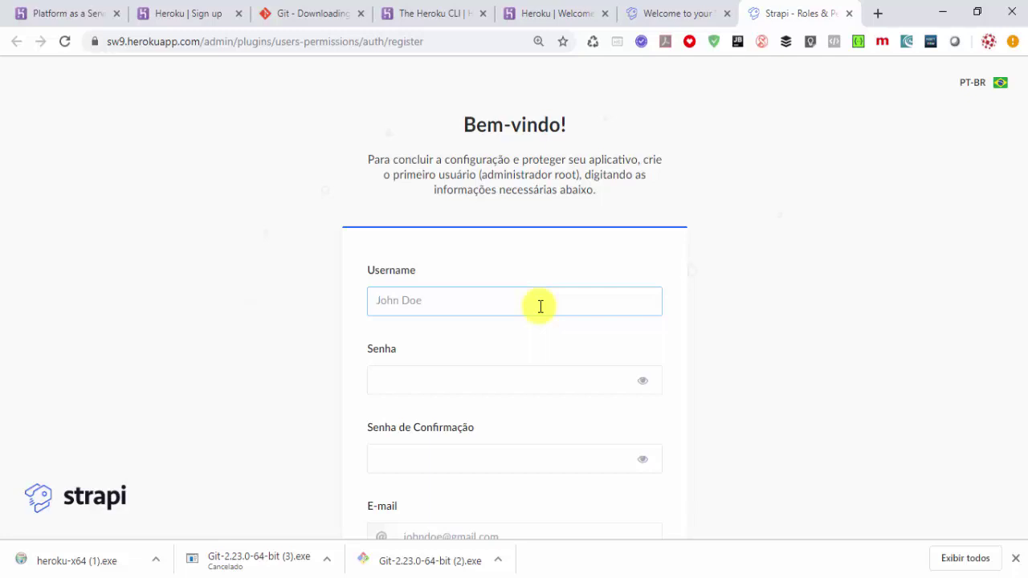
- Fill in the admin username, password, confirmation and autofilled e-mail, then submit registration
{"action": "type", "text": "pca"}
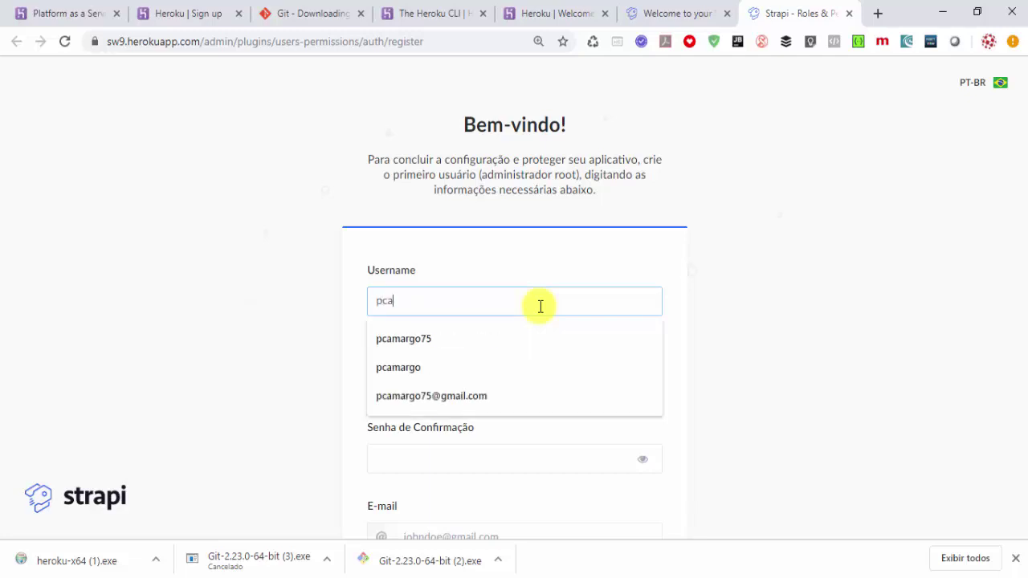
{"action": "type", "text": "margo75"}
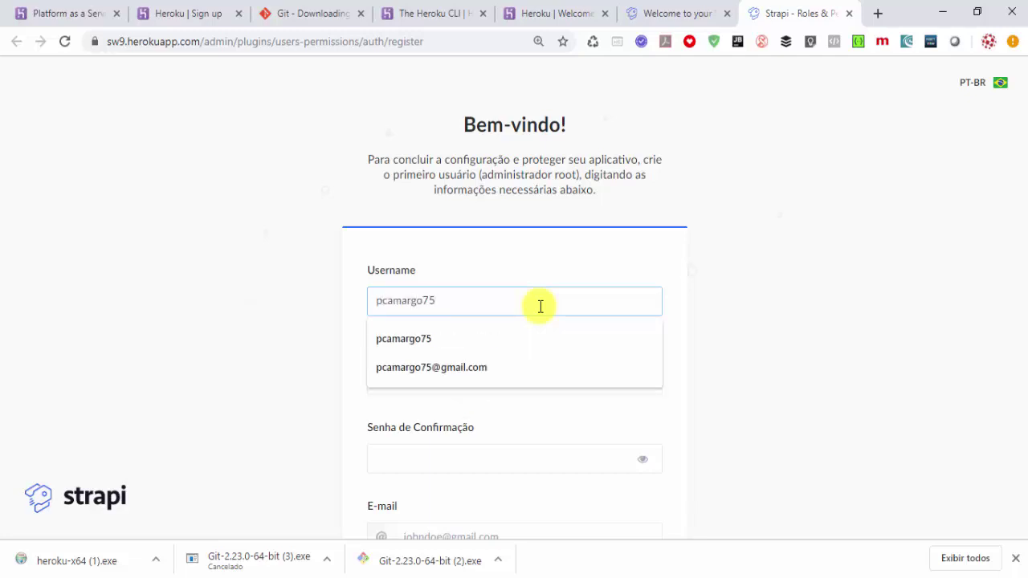
{"action": "left_click", "coordinate": [530, 276]}
{"action": "left_click", "coordinate": [481, 381]}
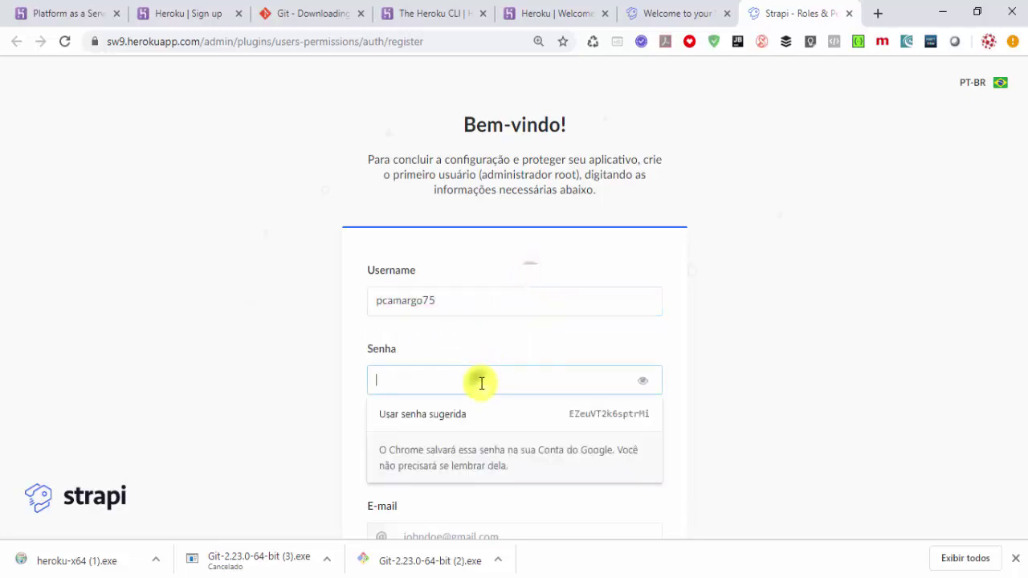
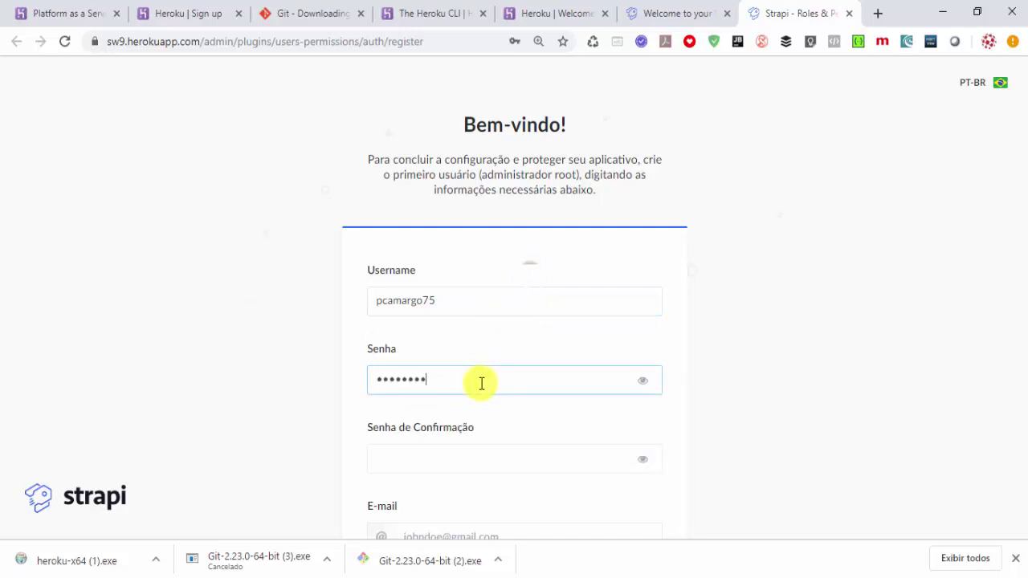
{"action": "left_click", "coordinate": [456, 461]}
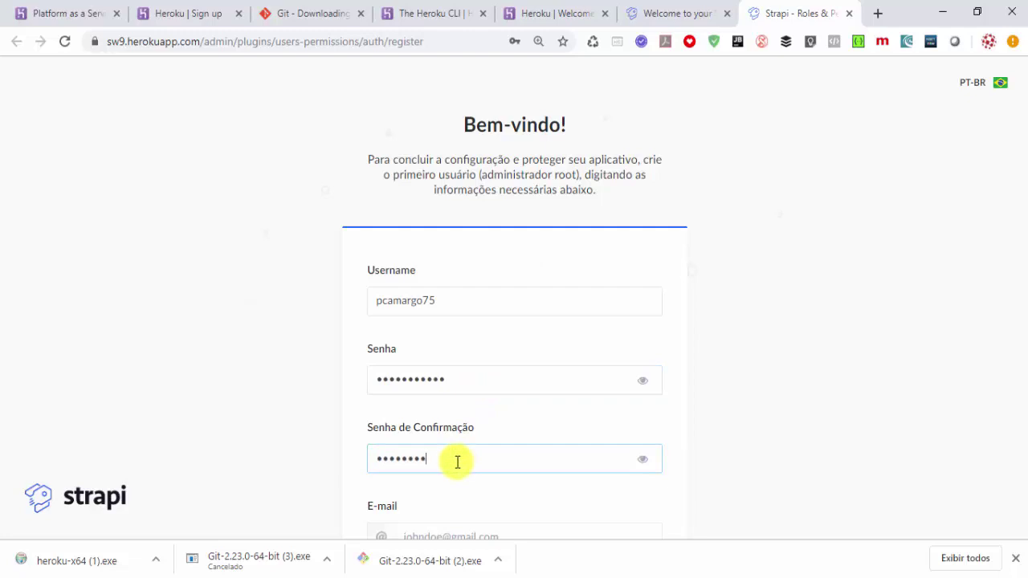
{"action": "left_click", "coordinate": [772, 435]}
{"action": "scroll", "coordinate": [771, 435], "scroll_direction": "down", "scroll_amount": 1}
{"action": "scroll", "coordinate": [772, 433], "scroll_direction": "down", "scroll_amount": 1}
{"action": "scroll", "coordinate": [723, 426], "scroll_direction": "down", "scroll_amount": 1}
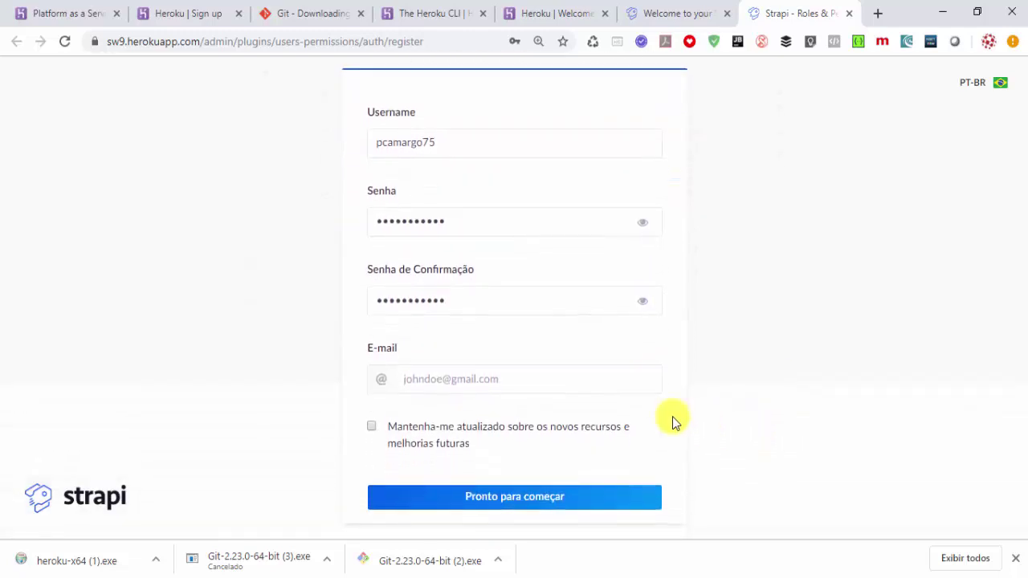
{"action": "left_click", "coordinate": [591, 381]}
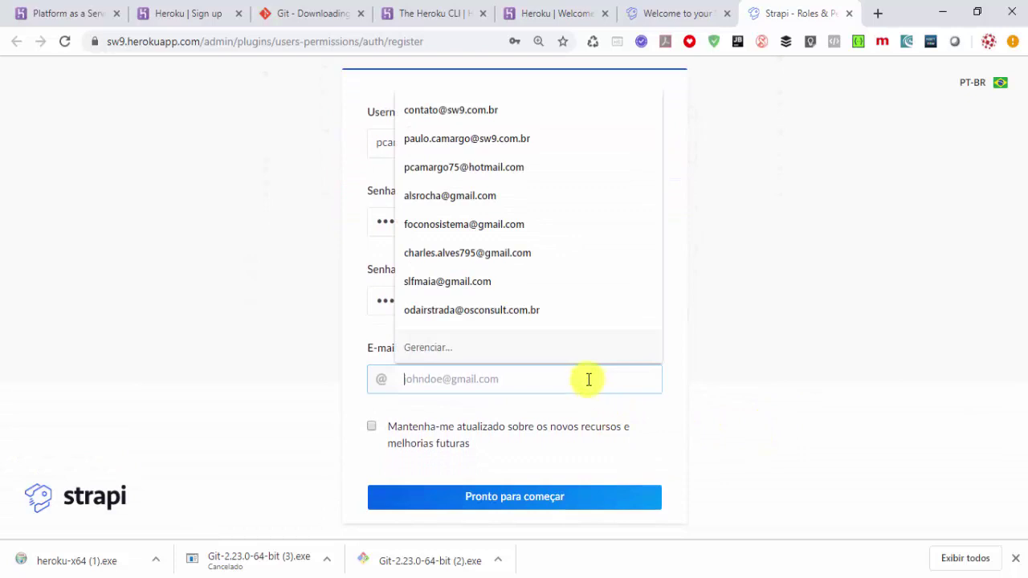
{"action": "left_click", "coordinate": [451, 114]}
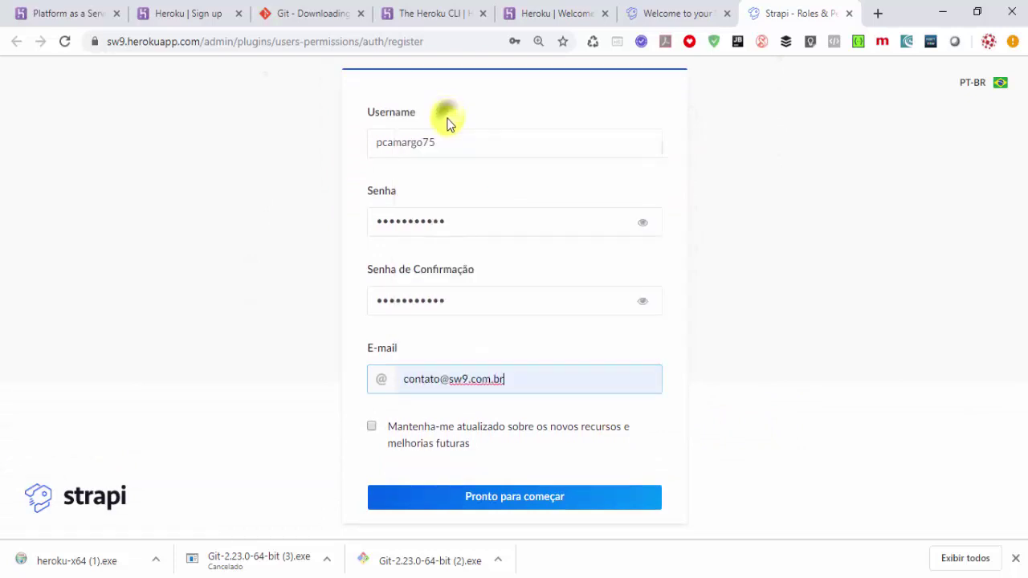
{"action": "left_click", "coordinate": [508, 494]}
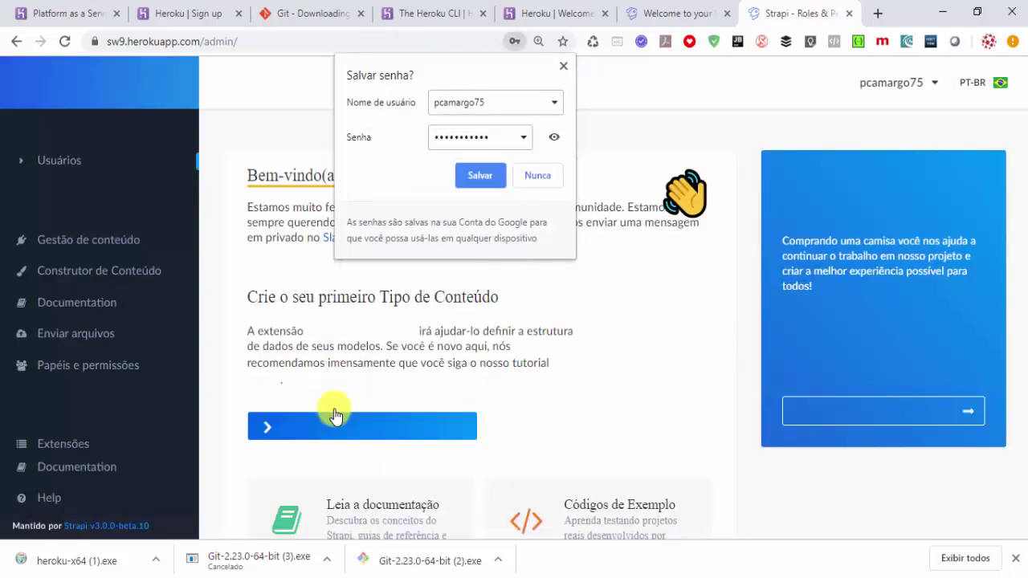
- Dismiss Chrome's 'Salvar senha?' popup
{"action": "left_click", "coordinate": [564, 66]}
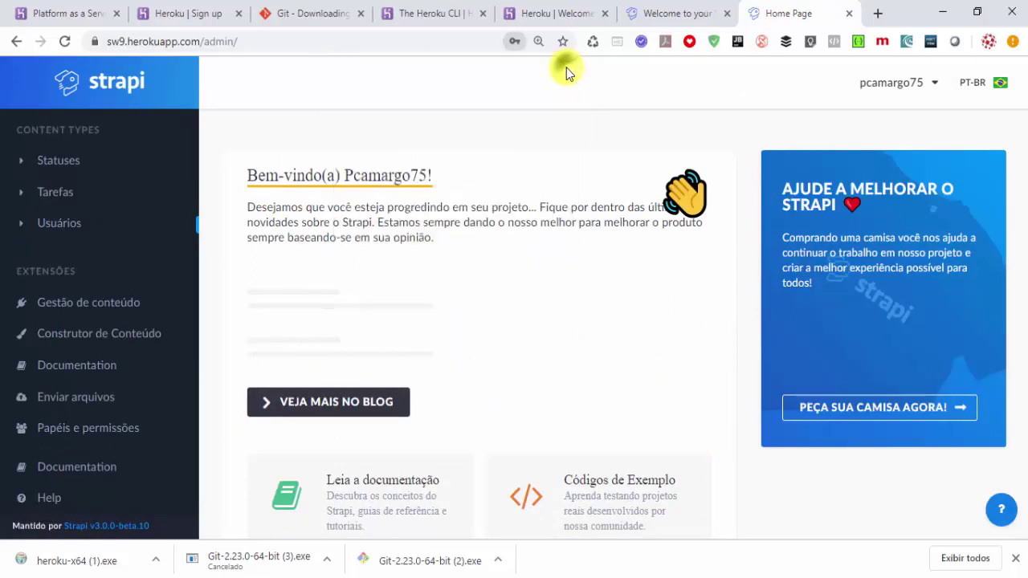